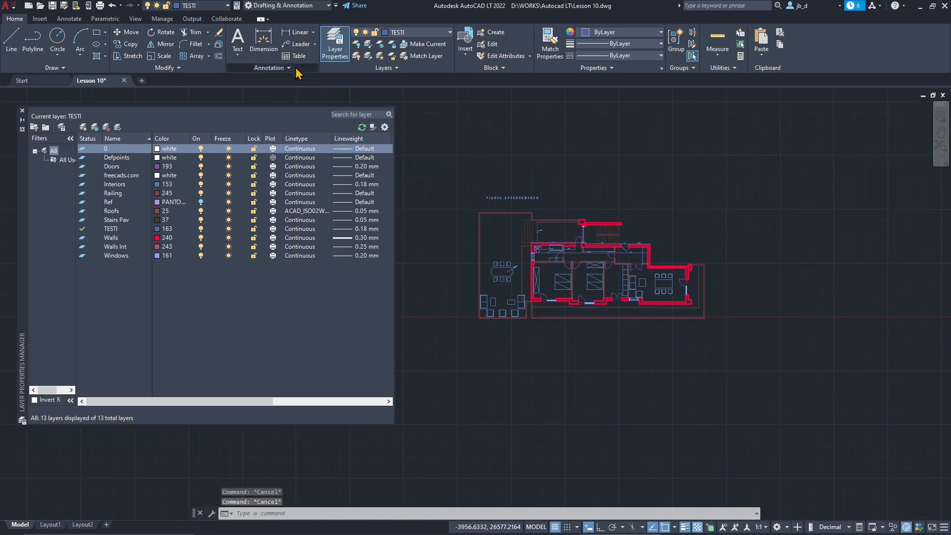
# Close the Layer Properties Manager palette
pyautogui.click(297, 69)
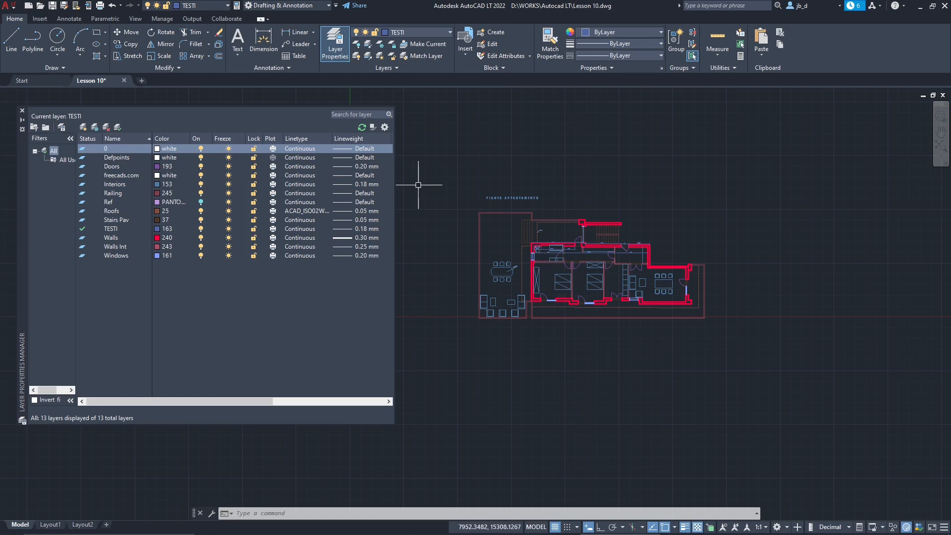
pyautogui.click(22, 111)
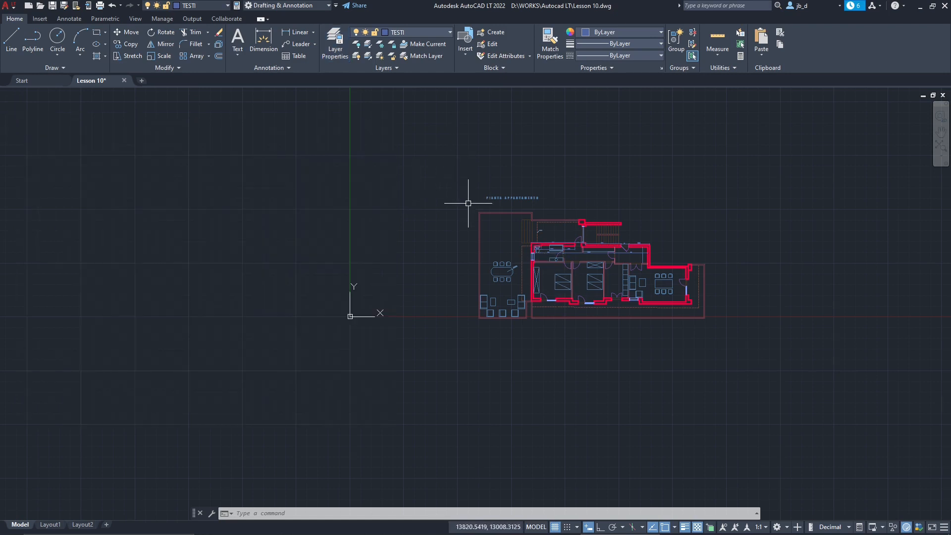
pyautogui.scroll(5, 495, 213)
pyautogui.moveTo(370, 226); pyautogui.dragTo(295, 201, button='middle')
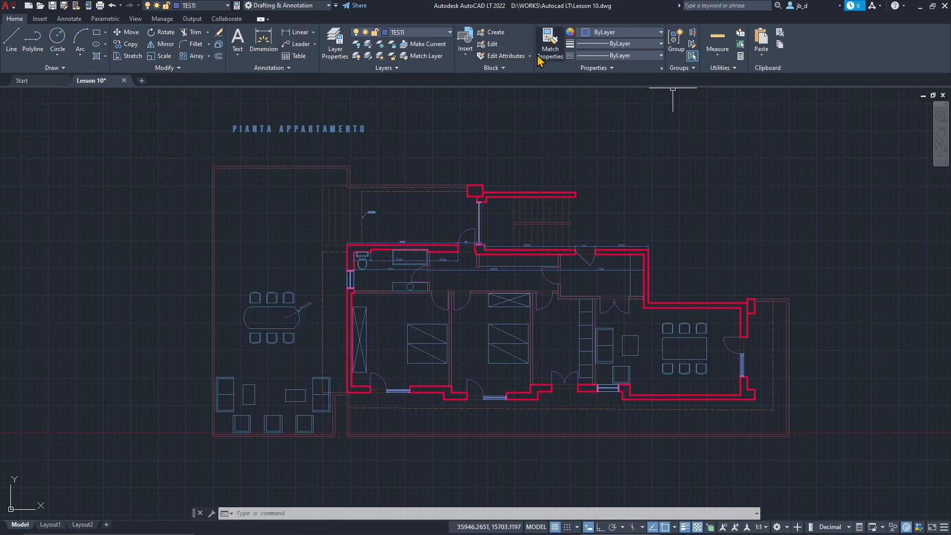
pyautogui.click(716, 59)
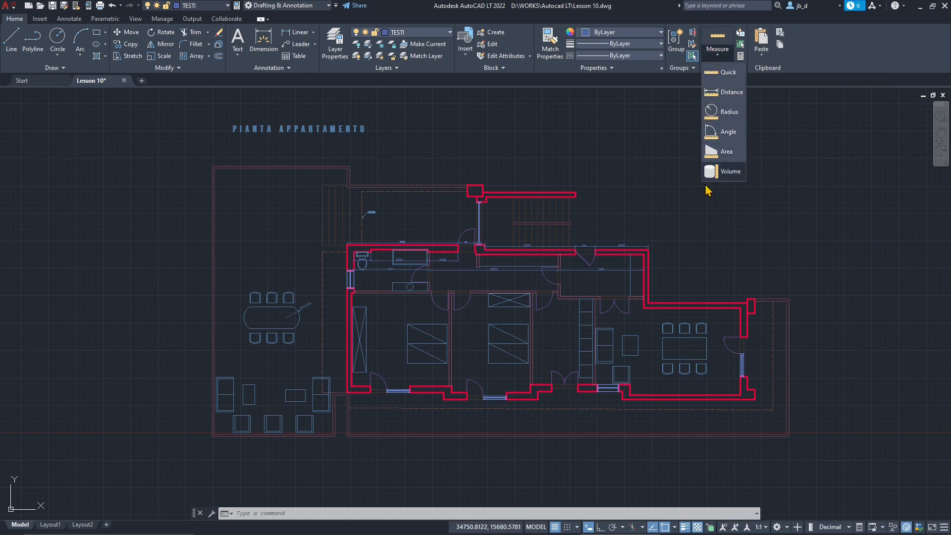
pyautogui.click(287, 69)
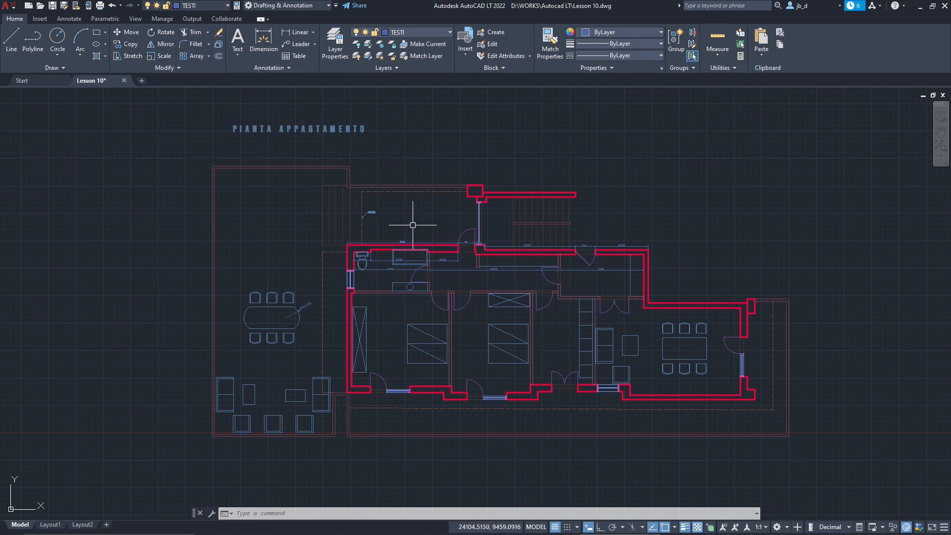
pyautogui.scroll(6, 449, 244)
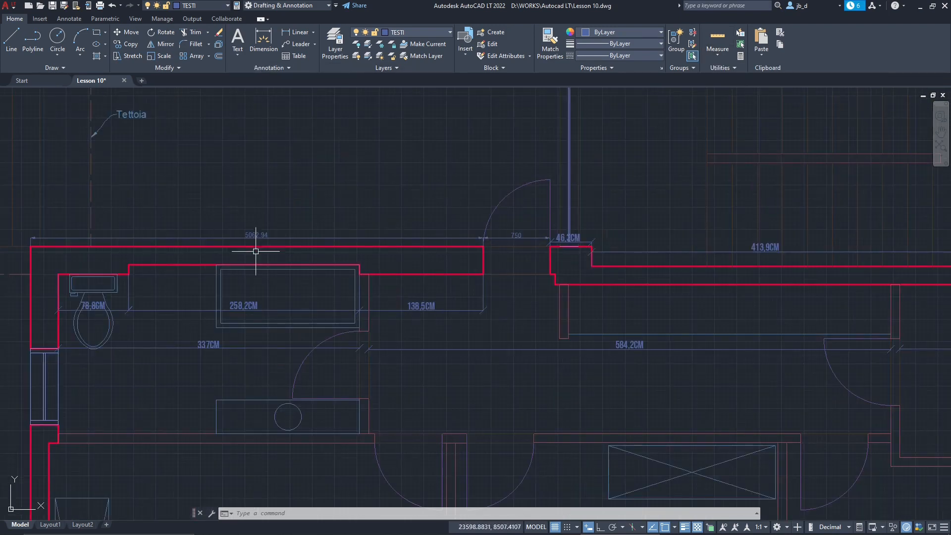
pyautogui.scroll(-3, 296, 290)
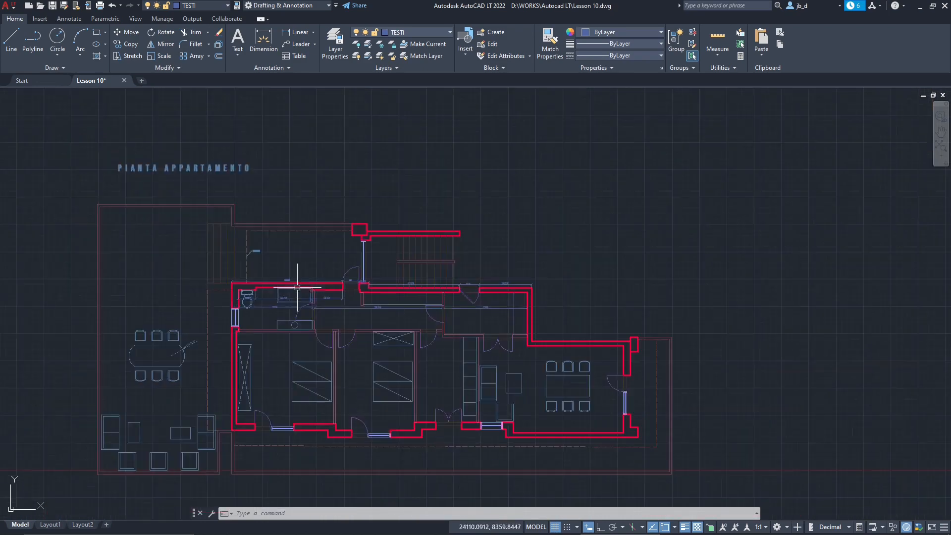
pyautogui.scroll(1, 353, 324)
pyautogui.moveTo(436, 333); pyautogui.dragTo(451, 294, button='middle')
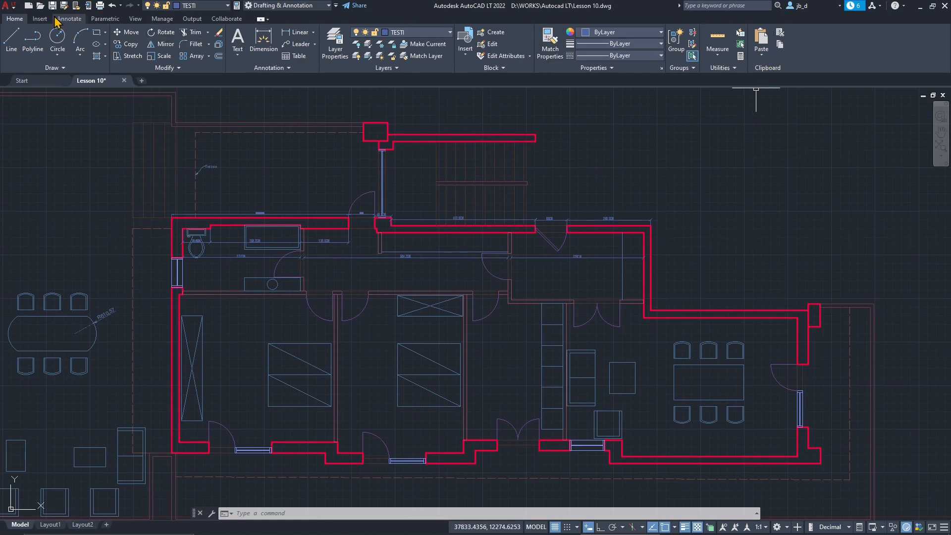
pyautogui.click(40, 19)
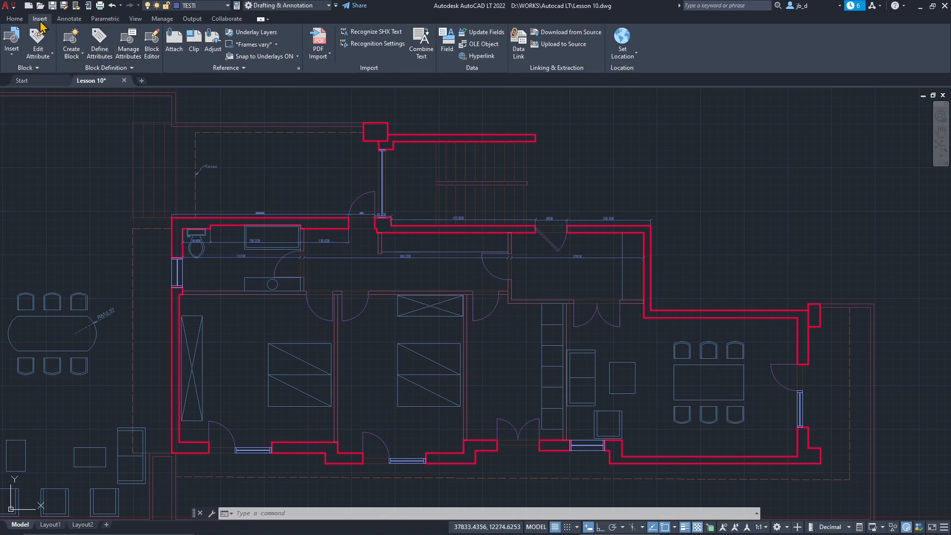
pyautogui.click(16, 20)
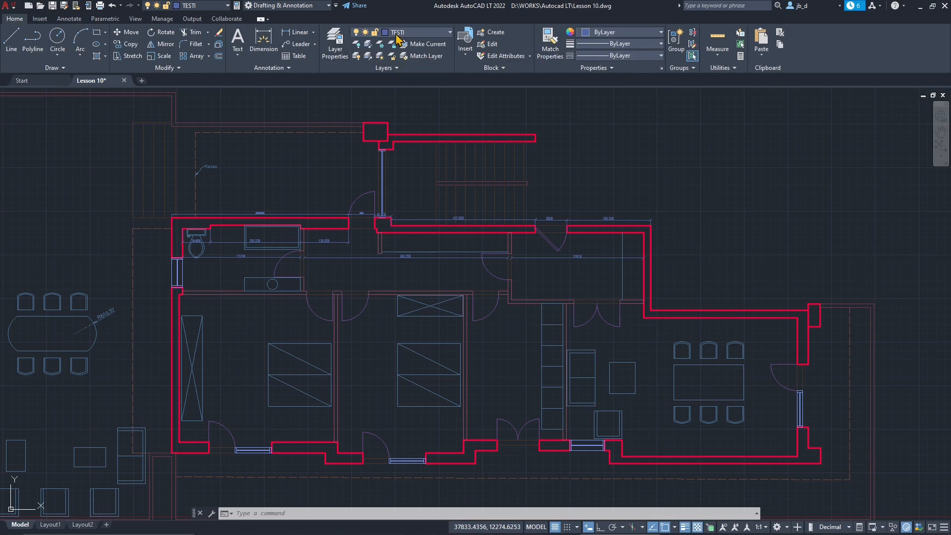
pyautogui.click(39, 18)
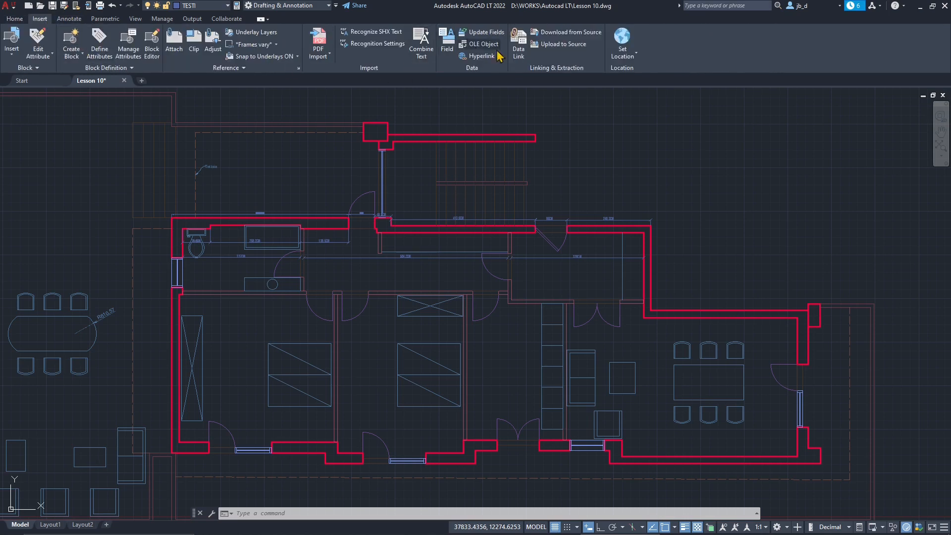
pyautogui.click(11, 21)
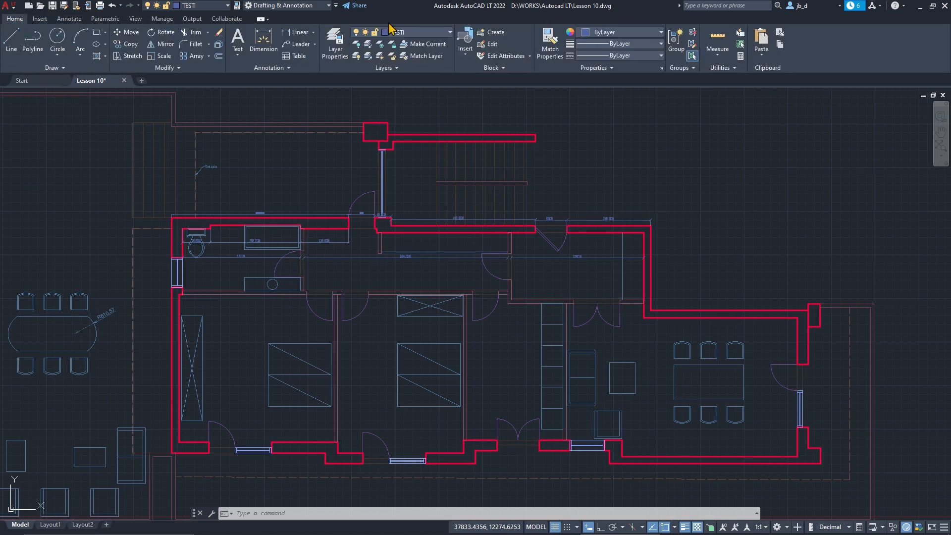
pyautogui.click(39, 20)
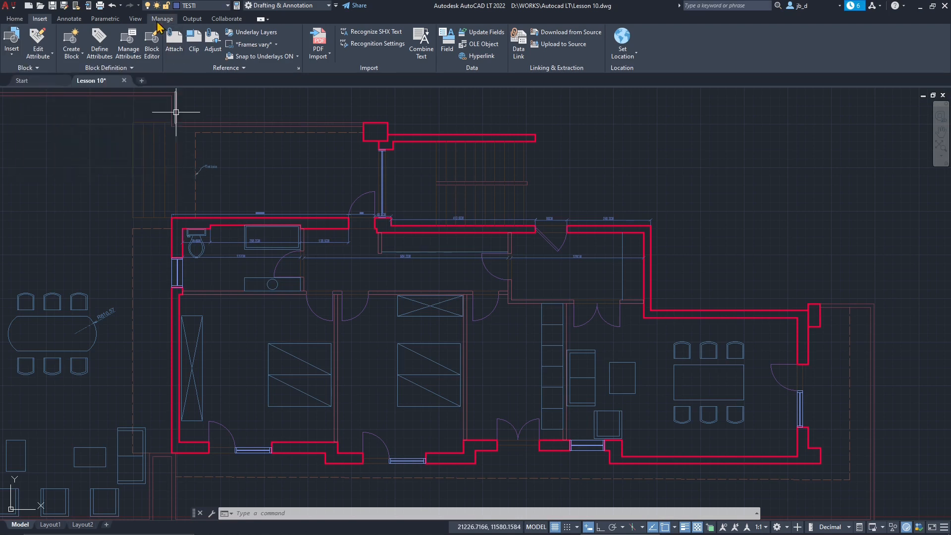
# Display the Tool Palettes with the architectural samples beside the apartment plan
pyautogui.click(137, 22)
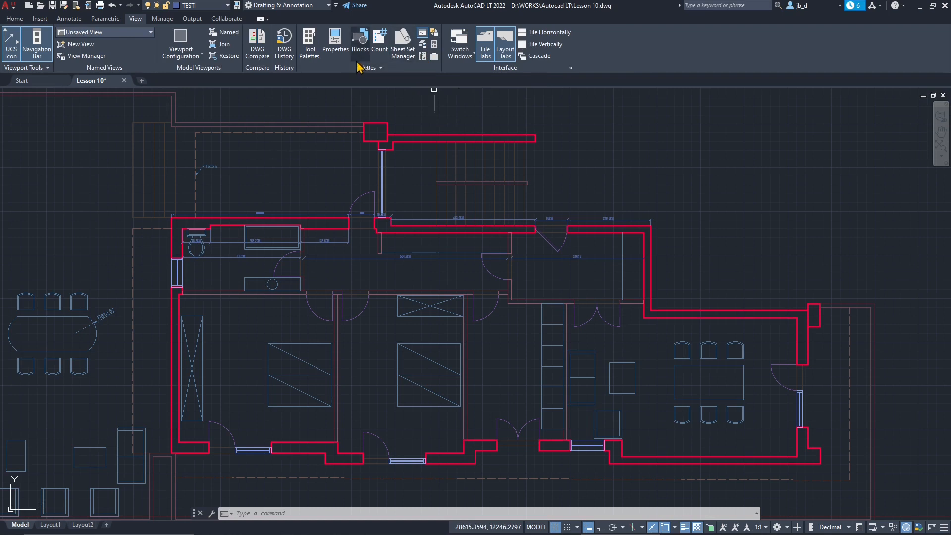
pyautogui.click(310, 52)
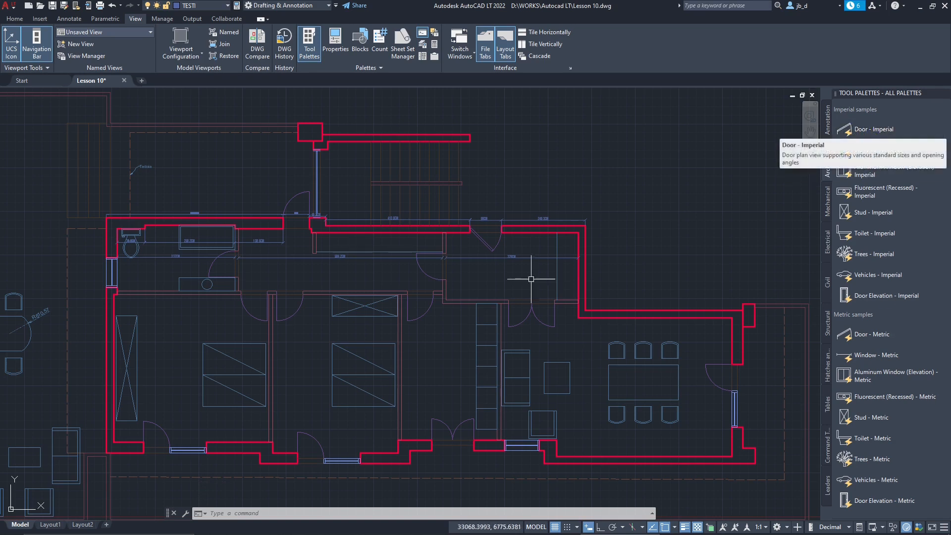
pyautogui.moveTo(433, 382); pyautogui.dragTo(470, 293, button='middle')
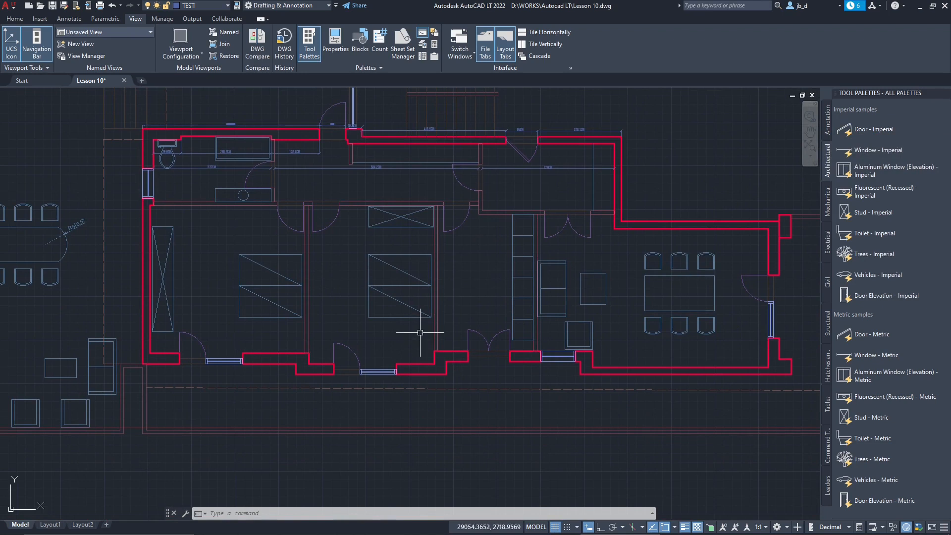
pyautogui.scroll(-1, 403, 317)
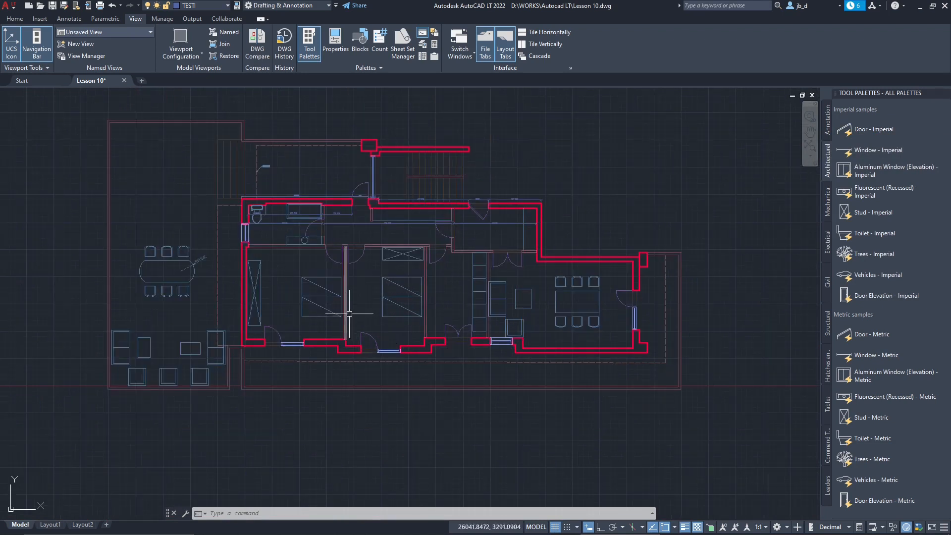
pyautogui.scroll(1, 414, 287)
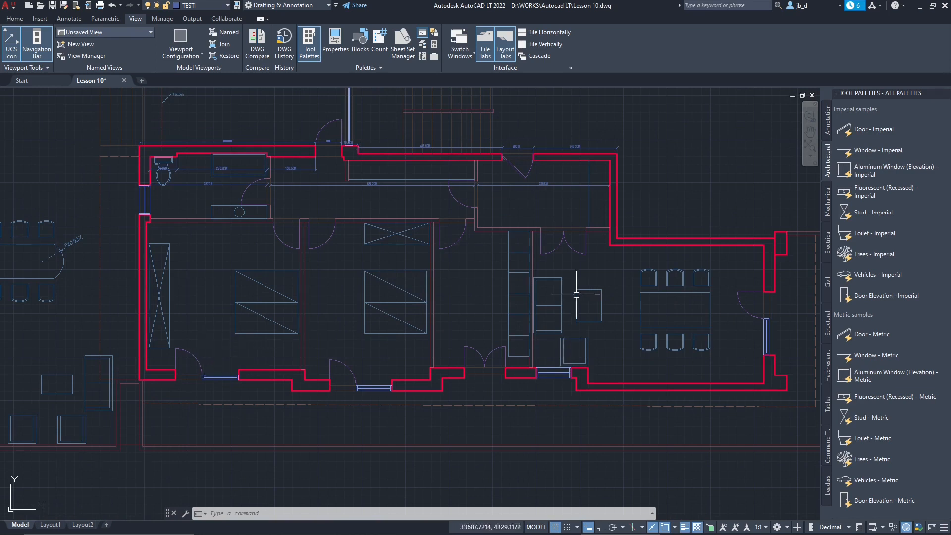
pyautogui.click(645, 341)
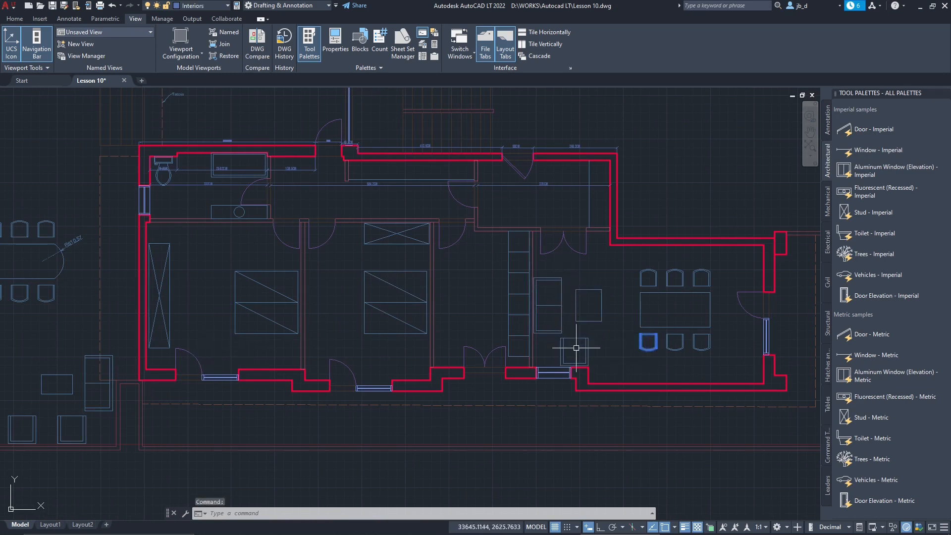
pyautogui.press('Escape')
pyautogui.scroll(-3, 444, 330)
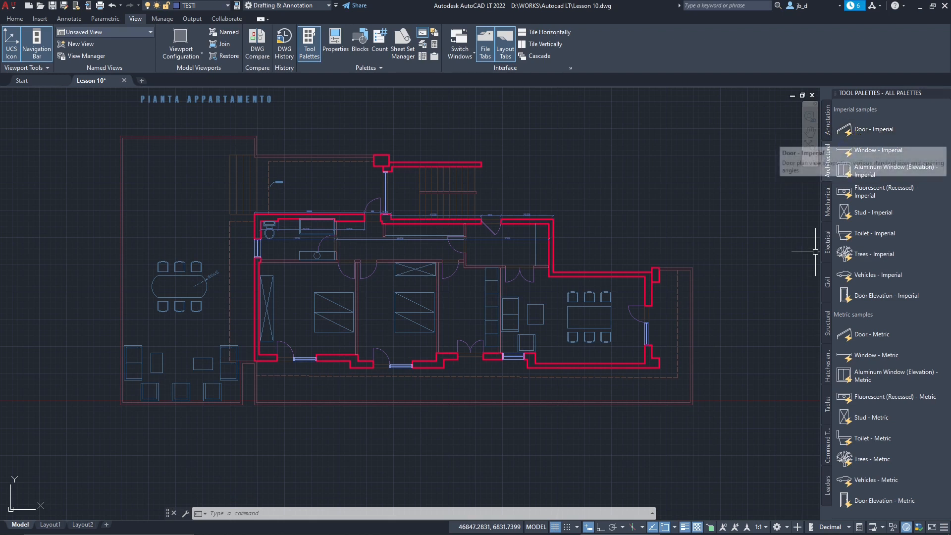
pyautogui.moveTo(505, 268); pyautogui.dragTo(505, 278, button='middle')
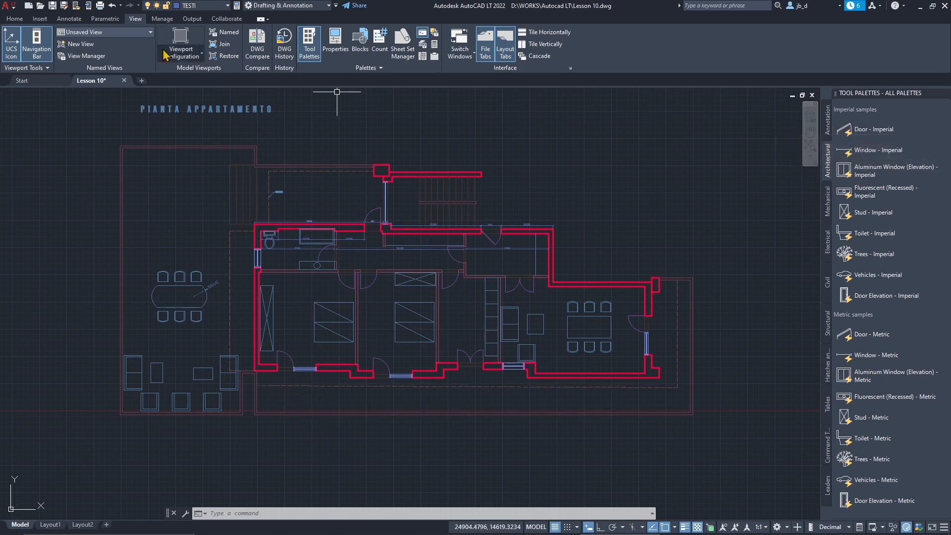
# Review the annotation and parametric commands and look through the available dimension styles
pyautogui.click(75, 21)
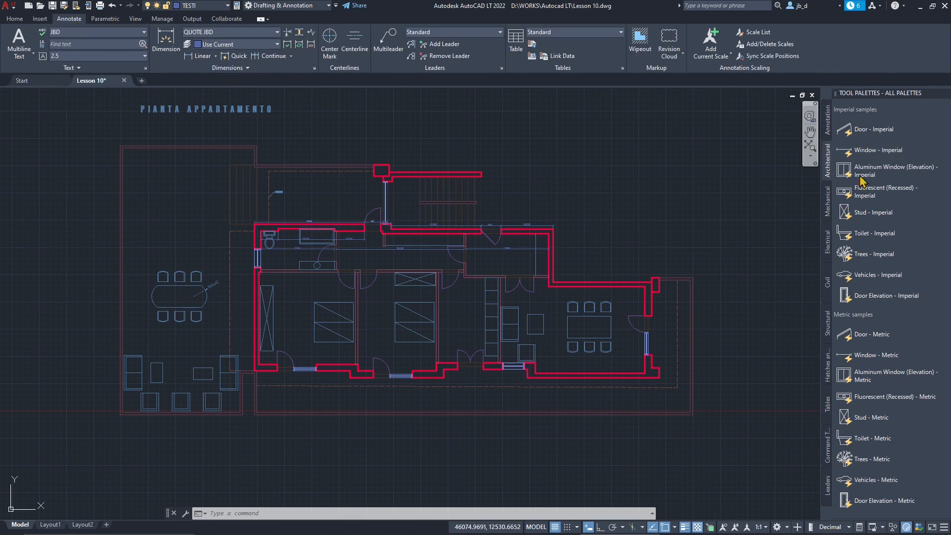
pyautogui.click(104, 19)
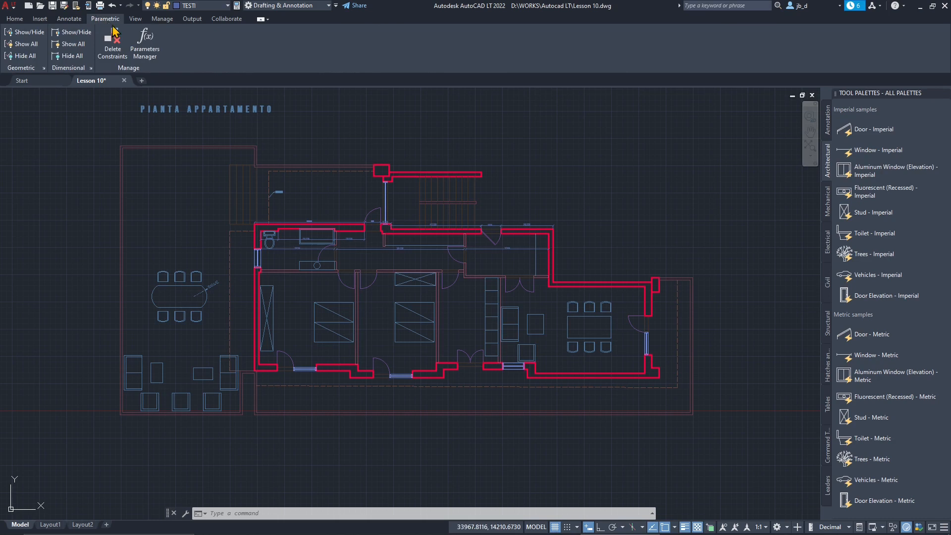
pyautogui.click(77, 19)
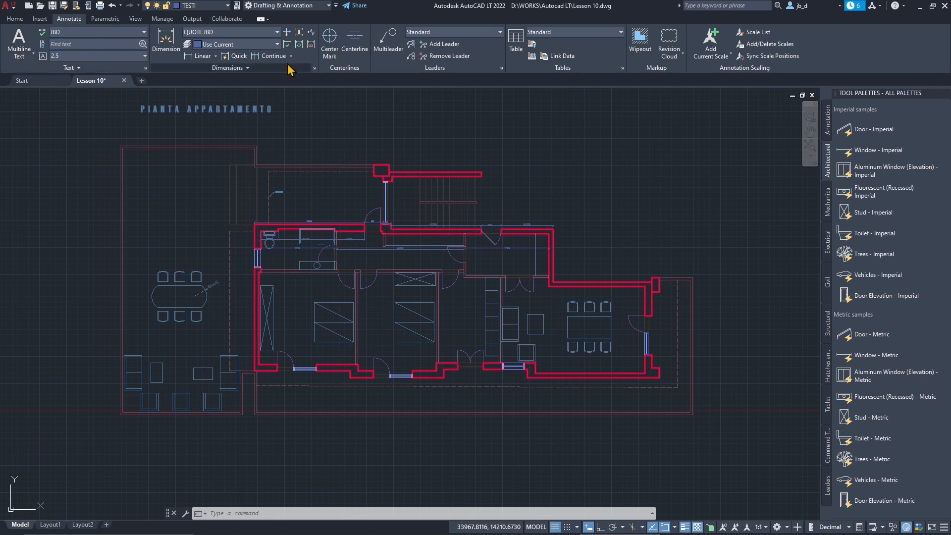
pyautogui.click(15, 19)
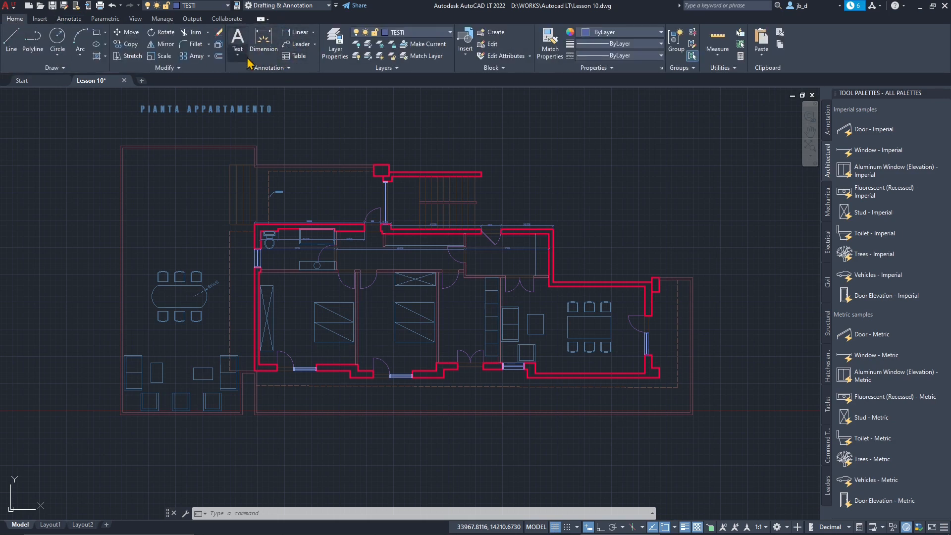
pyautogui.click(80, 21)
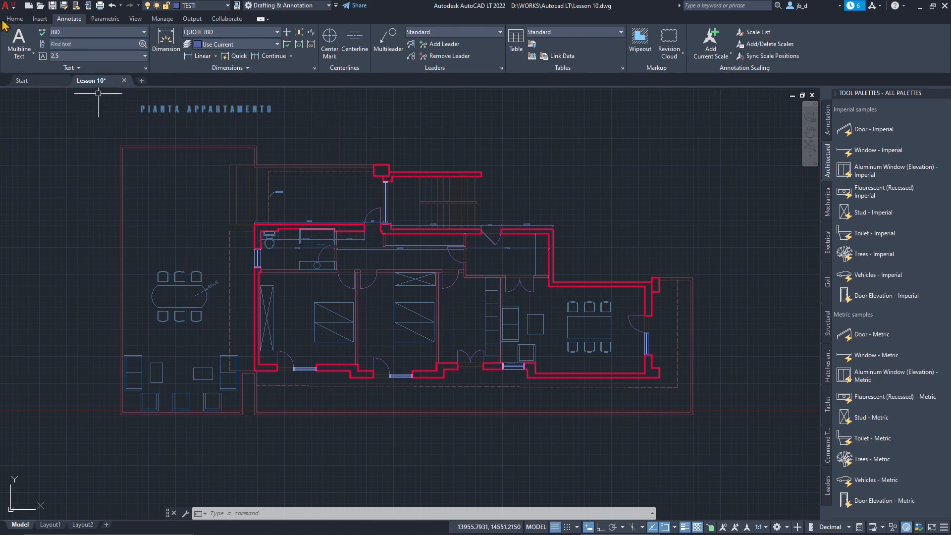
pyautogui.click(212, 32)
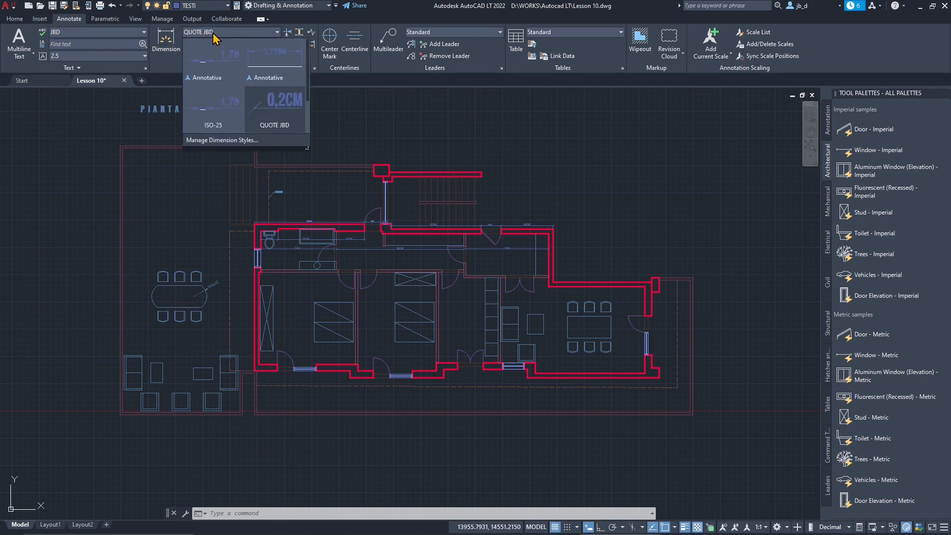
pyautogui.click(288, 62)
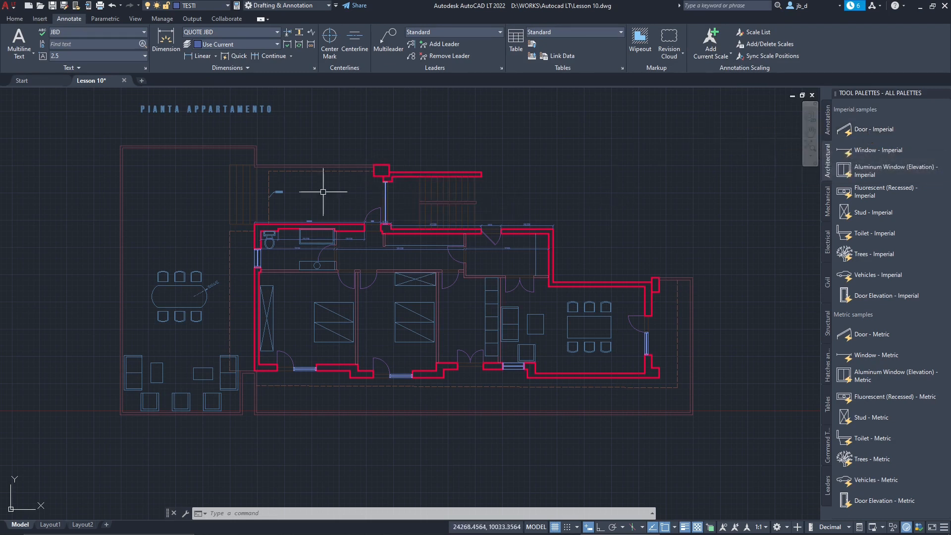
pyautogui.moveTo(354, 225); pyautogui.dragTo(361, 230, button='middle')
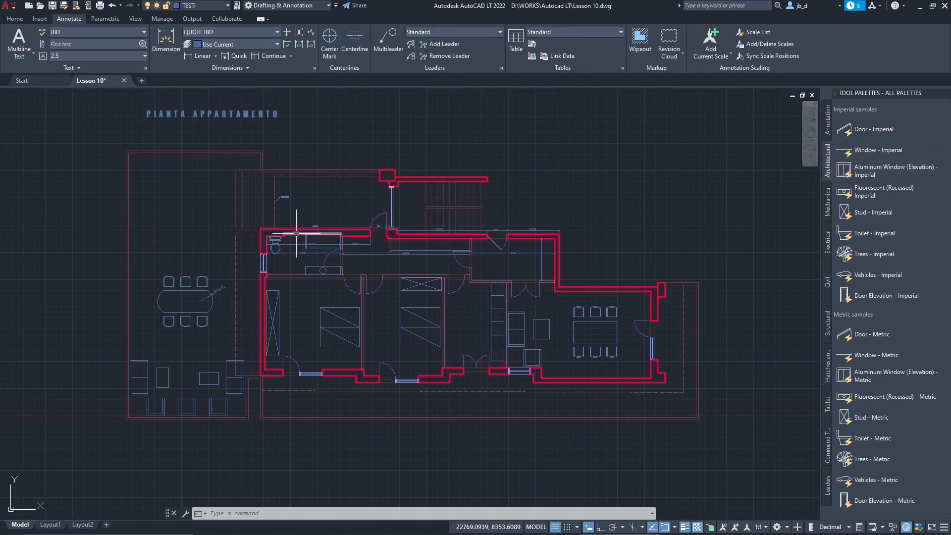
pyautogui.moveTo(285, 253)
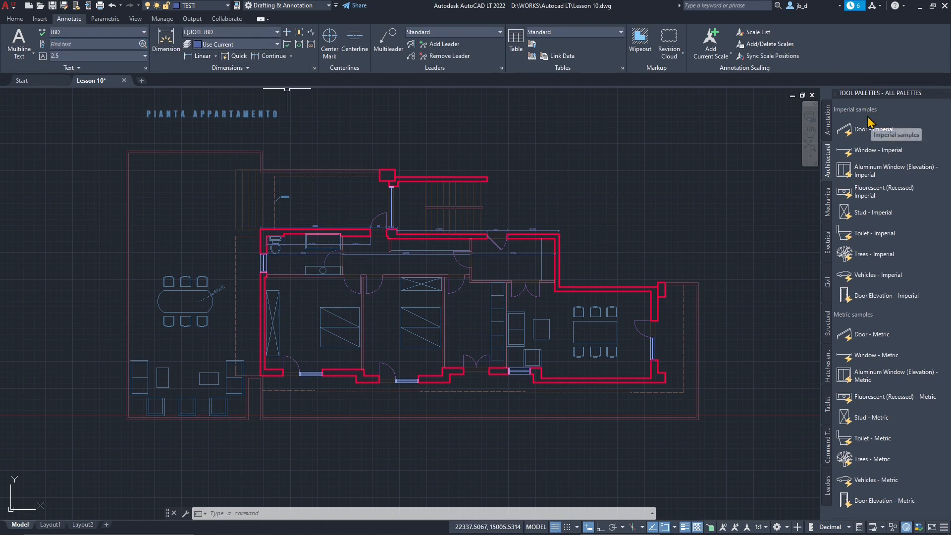
pyautogui.moveTo(656, 291); pyautogui.dragTo(573, 269, button='middle')
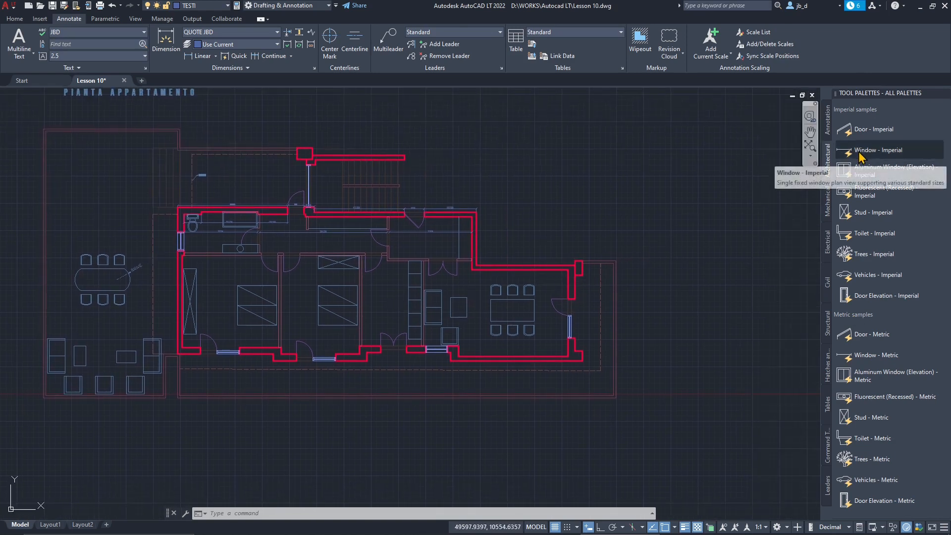
# Examine the door between the 413,9CM and 240,3CM wall dimensions and compare the Annotation and Architectural tool palettes
pyautogui.click(835, 159)
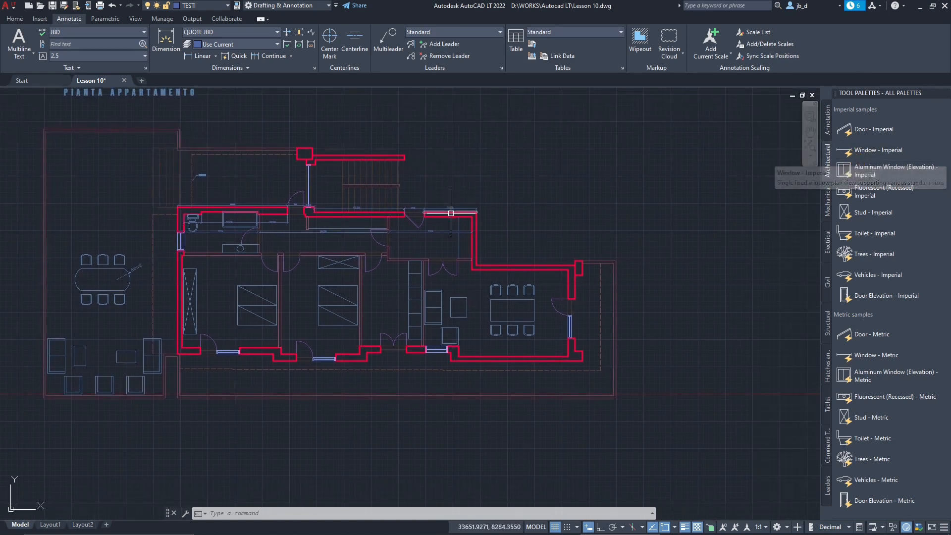
pyautogui.scroll(9, 467, 212)
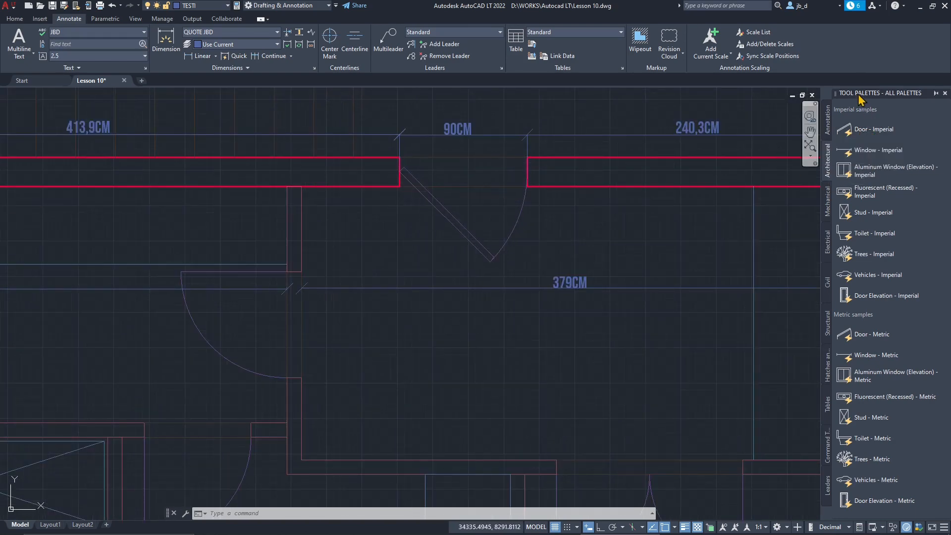
pyautogui.click(827, 128)
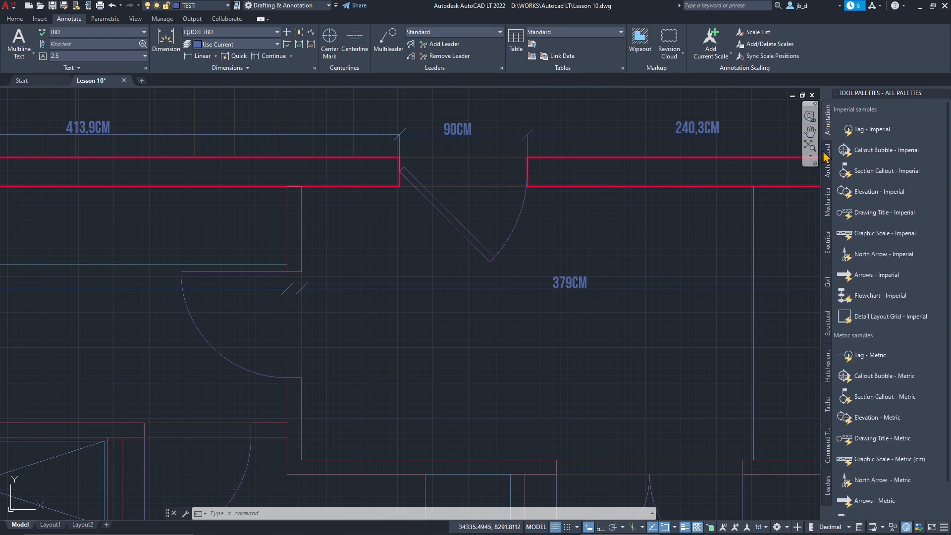
pyautogui.click(828, 157)
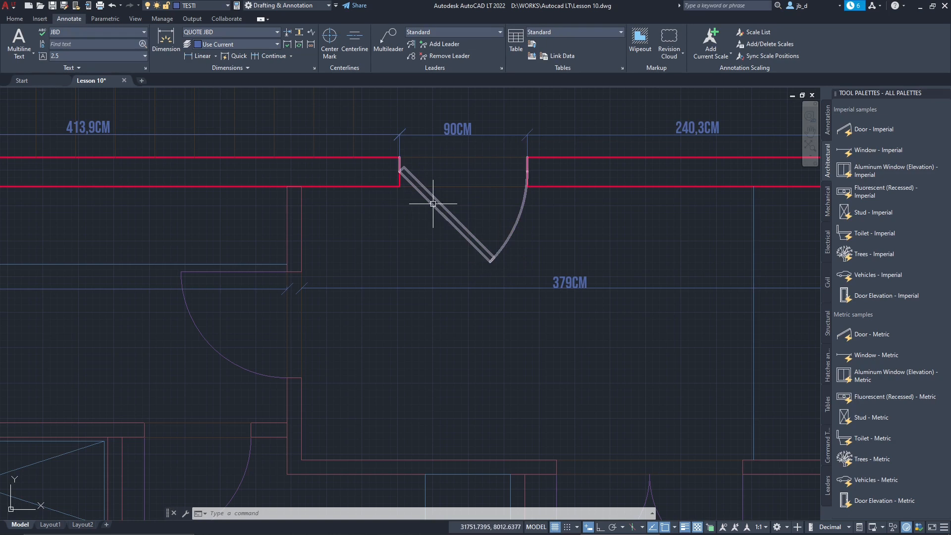
# Look through the tool palette categories from Annotation and Architectural to Structural, Hatches, Tables, Command Tools and Leaders
pyautogui.click(828, 127)
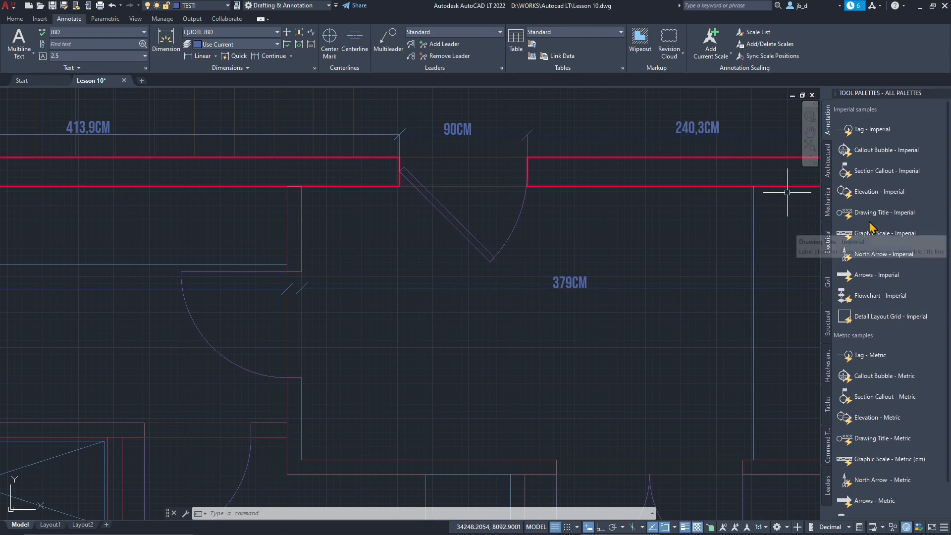
pyautogui.click(827, 164)
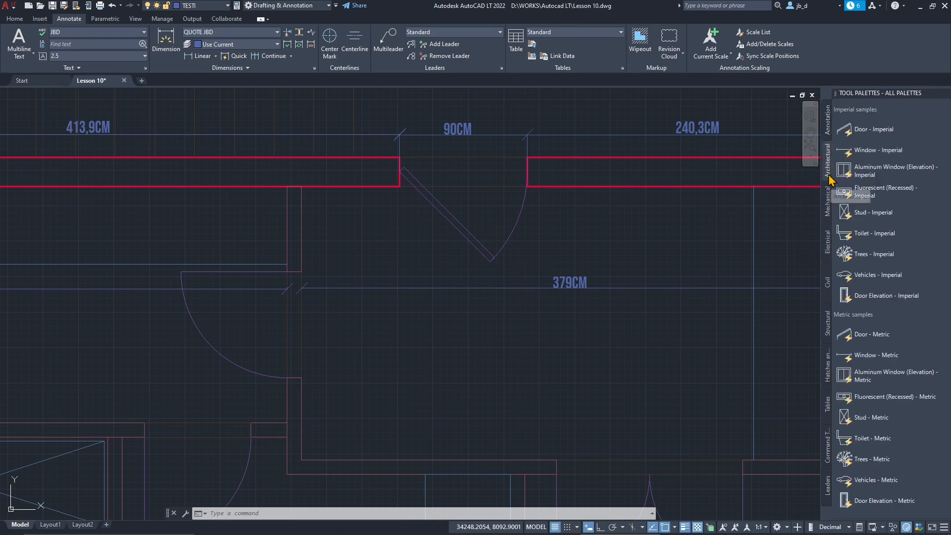
pyautogui.click(827, 120)
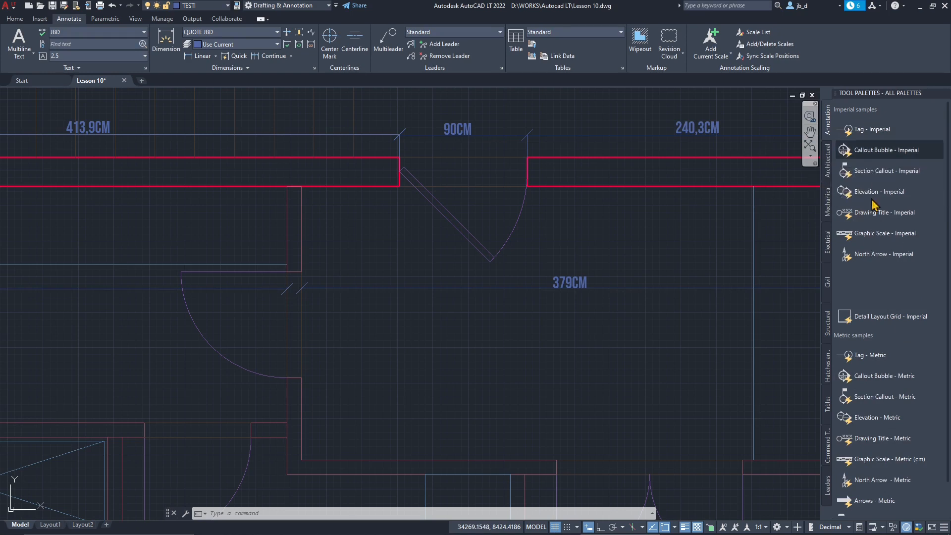
pyautogui.click(827, 204)
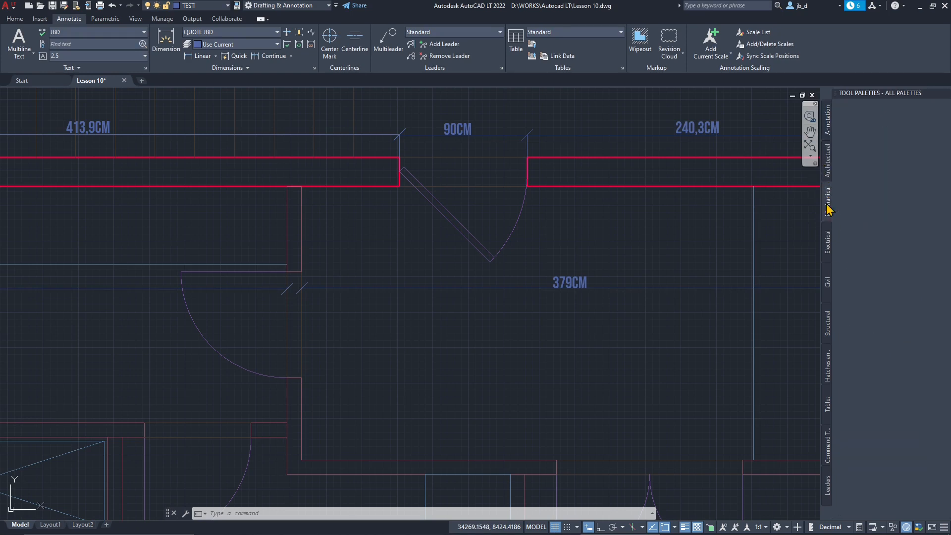
pyautogui.click(827, 250)
pyautogui.click(827, 285)
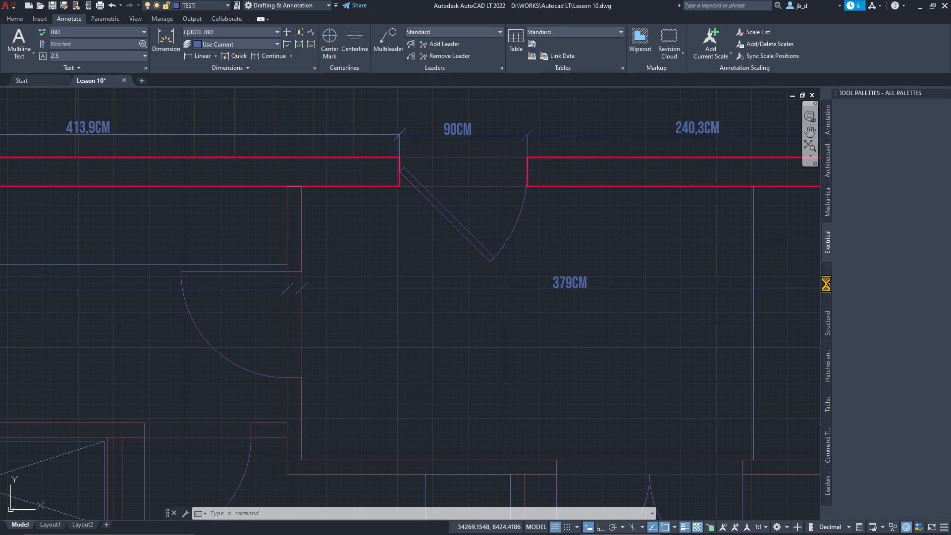
pyautogui.click(827, 337)
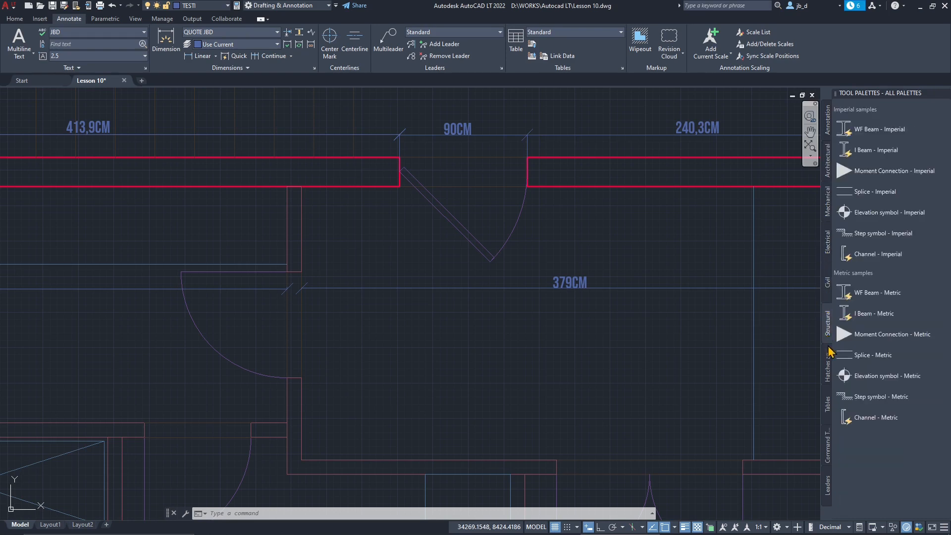
pyautogui.click(828, 377)
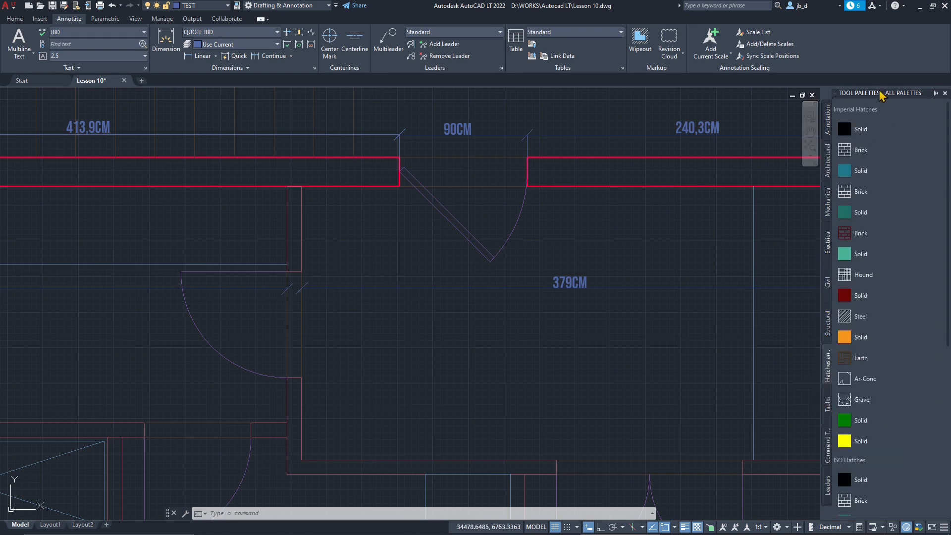
pyautogui.click(827, 404)
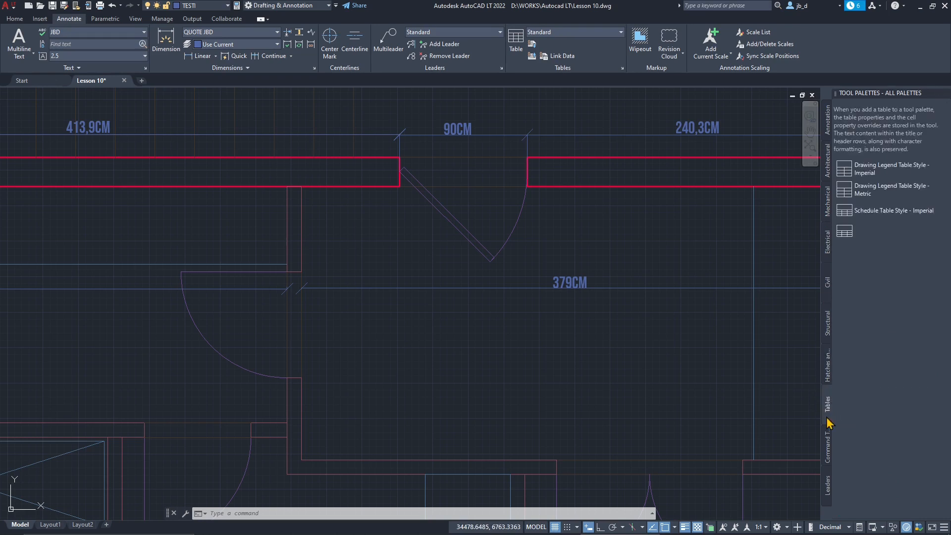
pyautogui.click(827, 448)
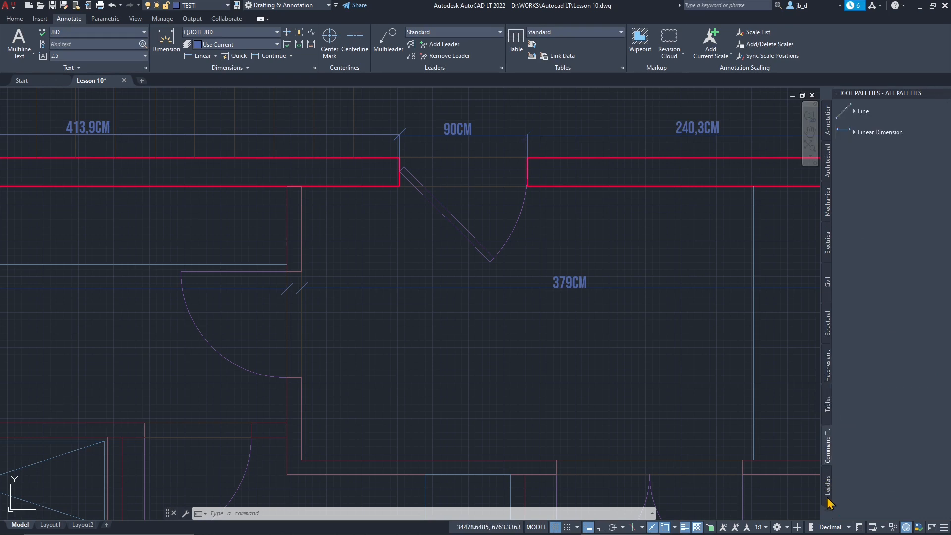
pyautogui.click(828, 495)
# Revisit the hatch and electrical palettes and return to the Architectural samples
pyautogui.click(826, 376)
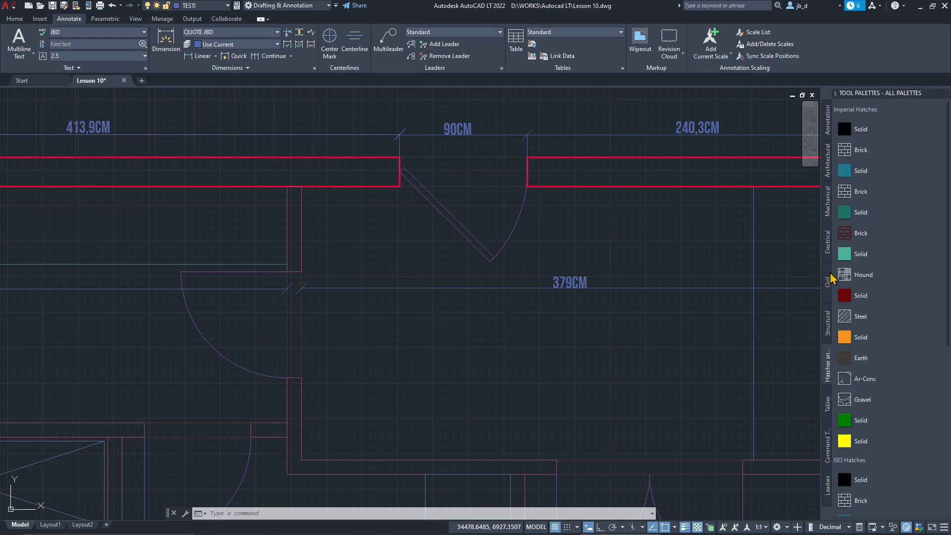
pyautogui.click(828, 242)
pyautogui.click(827, 163)
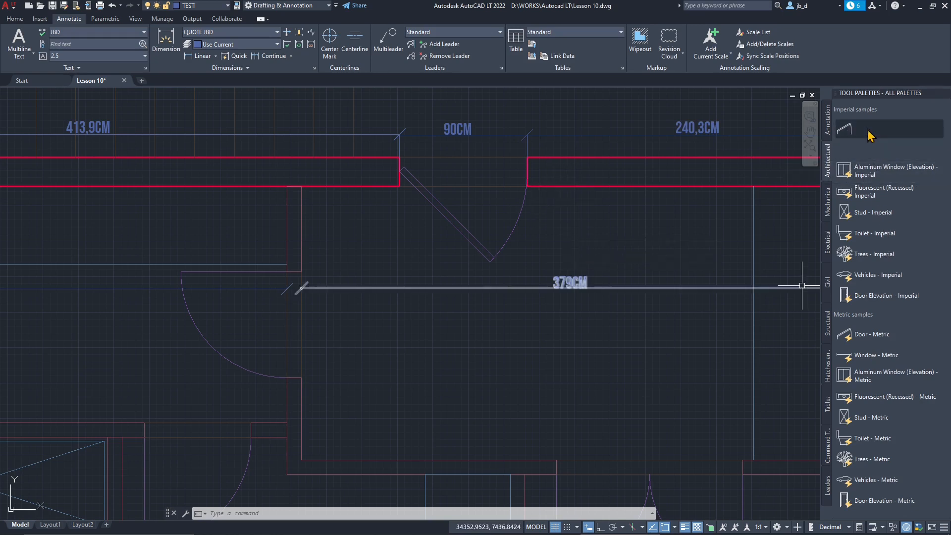
# Compare the grips of the 90CM entrance door block with the plain line and arc of the neighbouring interior door
pyautogui.click(440, 203)
pyautogui.moveTo(440, 262); pyautogui.dragTo(461, 293, button='middle')
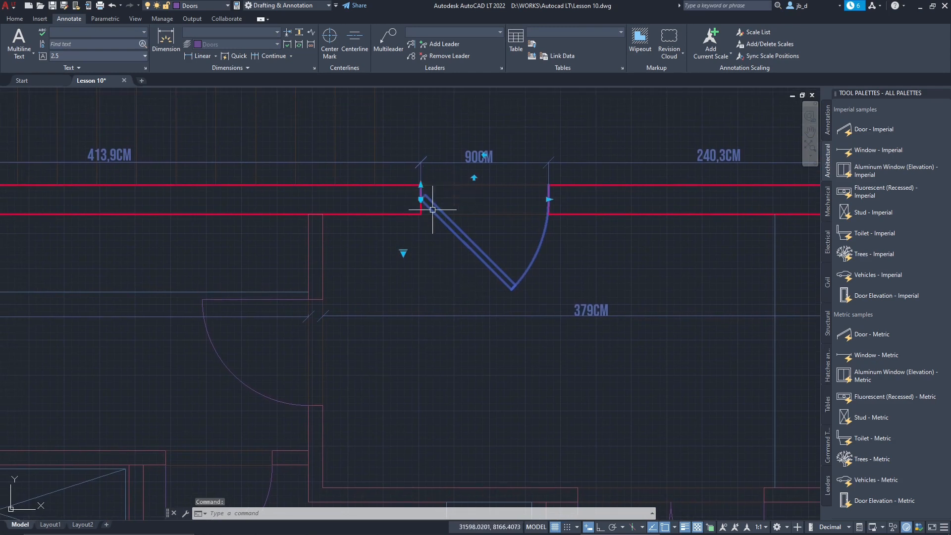
pyautogui.scroll(2, 432, 210)
pyautogui.press('Escape')
pyautogui.scroll(-2, 416, 290)
pyautogui.moveTo(385, 329); pyautogui.dragTo(473, 202, button='middle')
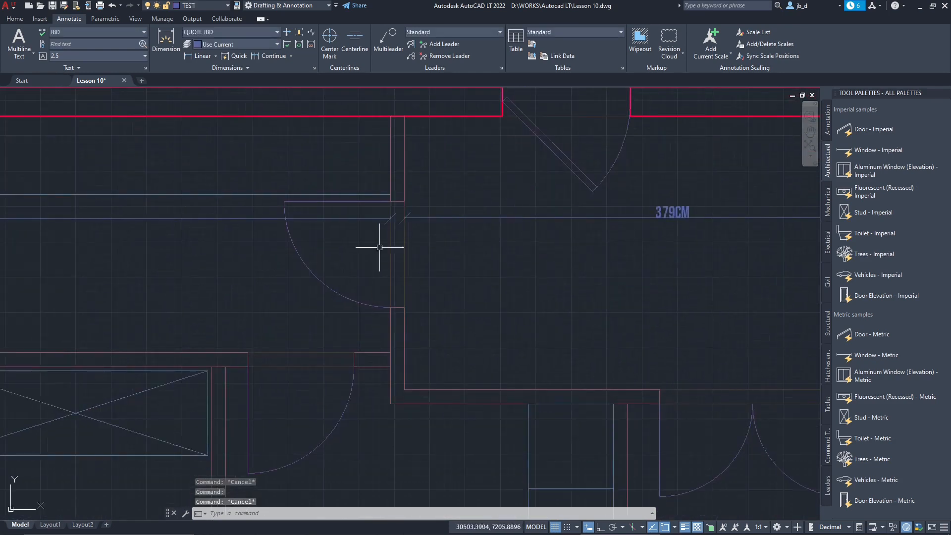
pyautogui.click(327, 201)
pyautogui.click(303, 256)
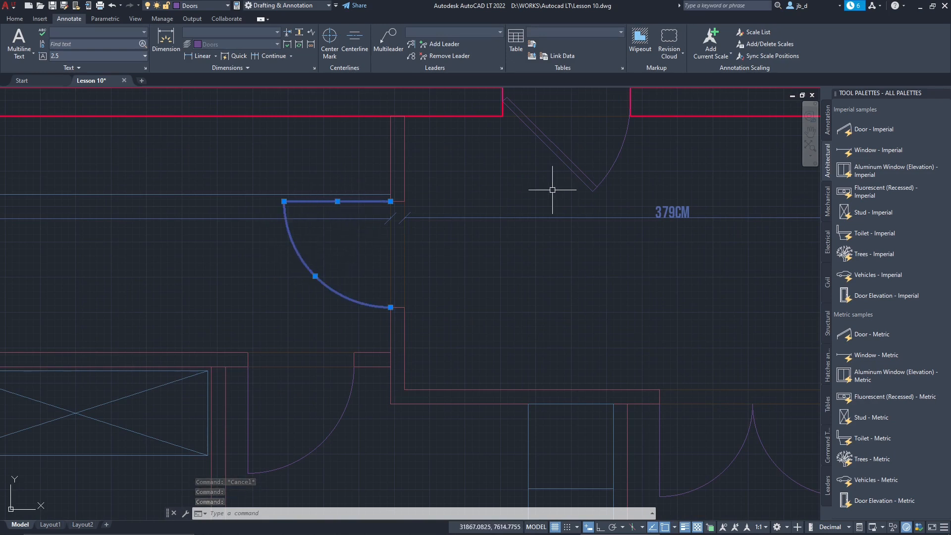
pyautogui.press('Escape')
# Flip the 90CM door block to the outer side of the wall and back so that it swings inwards
pyautogui.moveTo(518, 178)
pyautogui.mouseDown(button='middle')
pyautogui.moveTo(505, 222)
pyautogui.moveTo(509, 213)
pyautogui.moveTo(456, 262)
pyautogui.moveTo(426, 237)
pyautogui.moveTo(428, 305)
pyautogui.mouseUp(button='middle')
pyautogui.click(514, 172)
pyautogui.scroll(2, 475, 252)
pyautogui.click(440, 157)
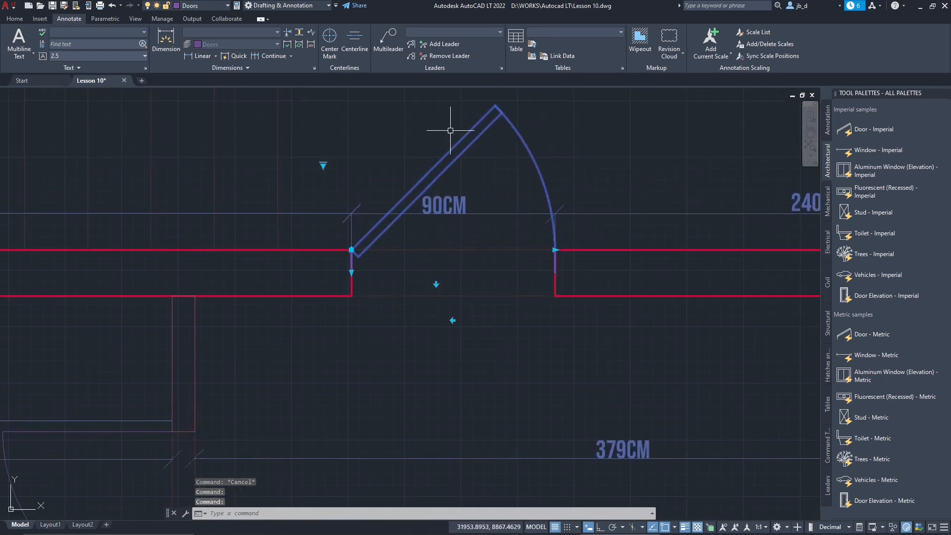
pyautogui.click(434, 284)
pyautogui.click(436, 238)
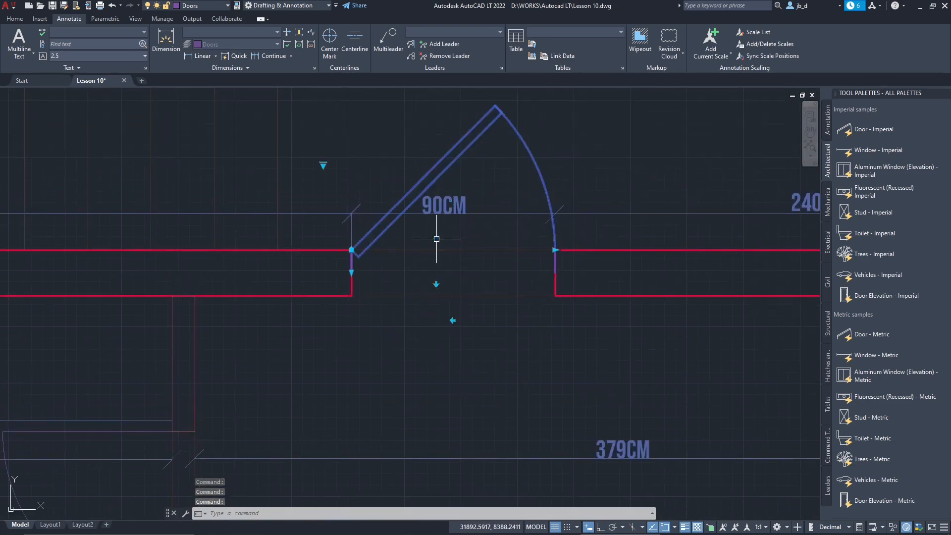
pyautogui.click(436, 283)
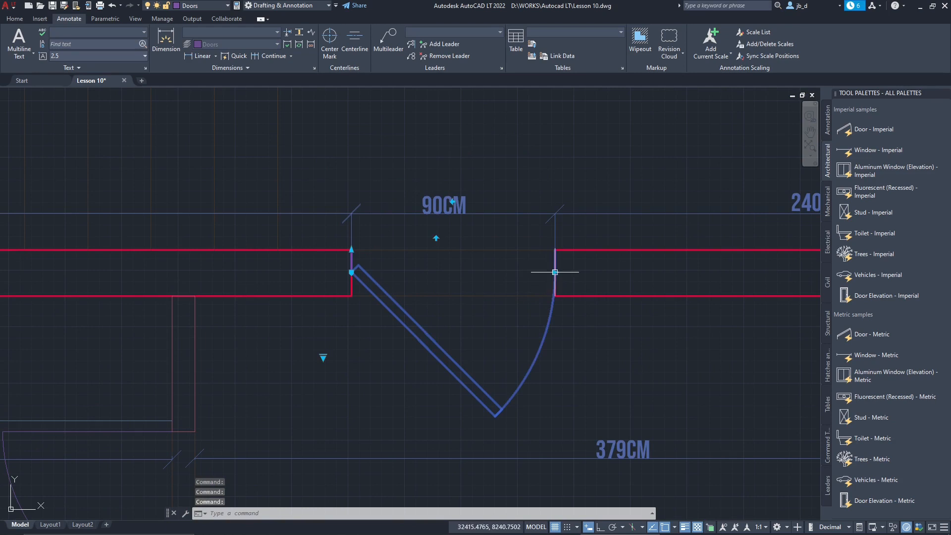
# Try the Aperta 60º opening on the door block and restore it to Aperta 45º
pyautogui.click(323, 357)
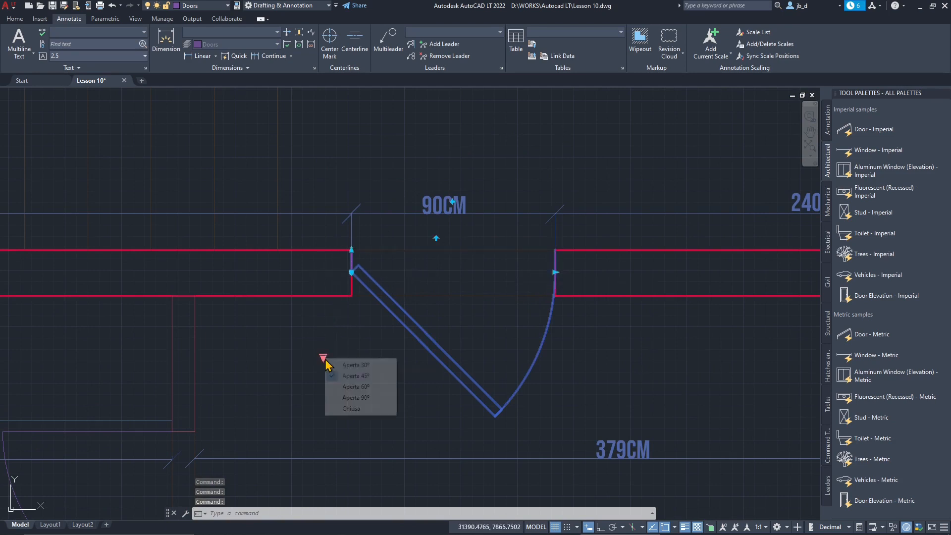
pyautogui.click(355, 387)
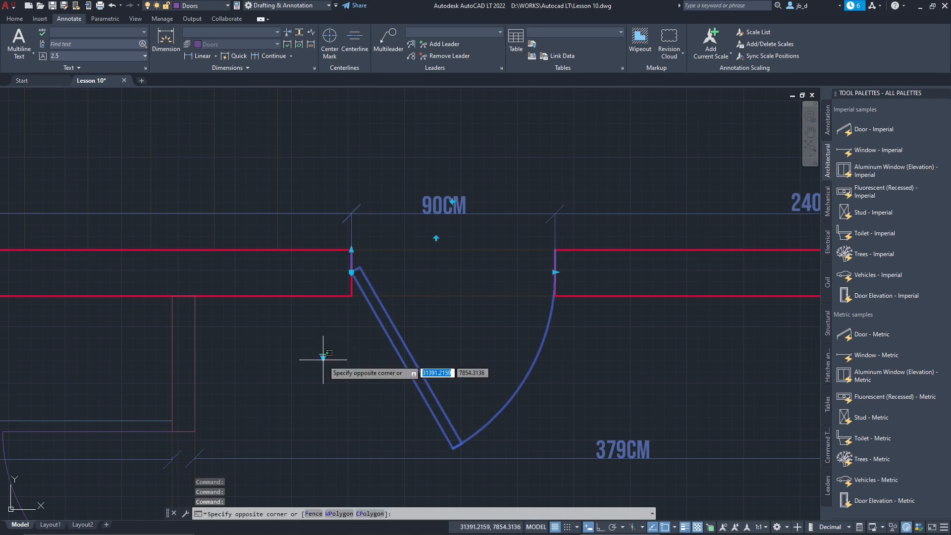
pyautogui.click(323, 357)
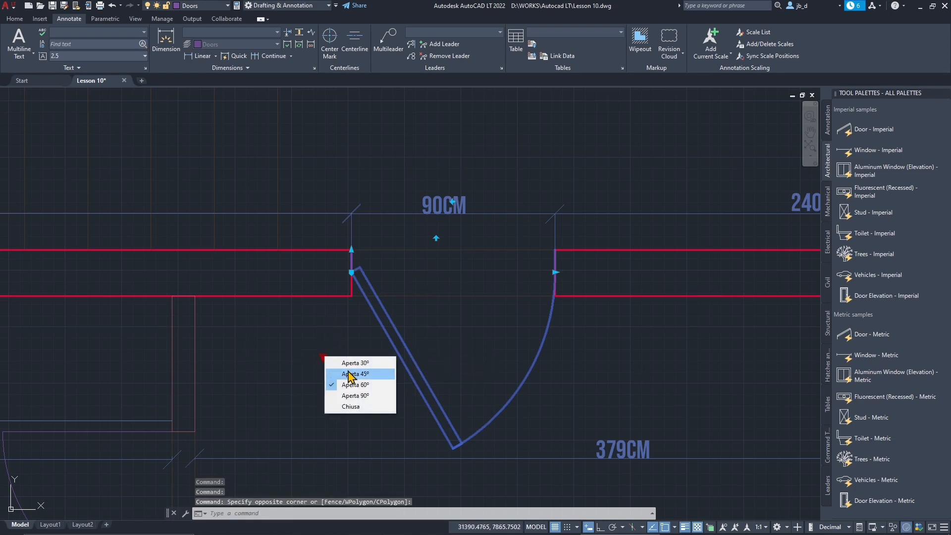
pyautogui.click(354, 373)
# Stretch the door block to a 60CM width and restore it to the 90CM wall opening
pyautogui.click(554, 272)
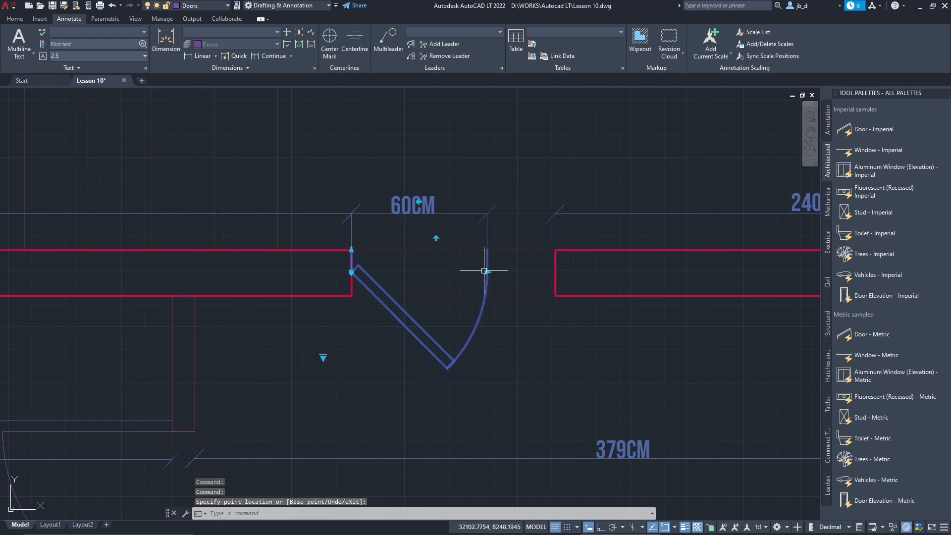
pyautogui.click(555, 250)
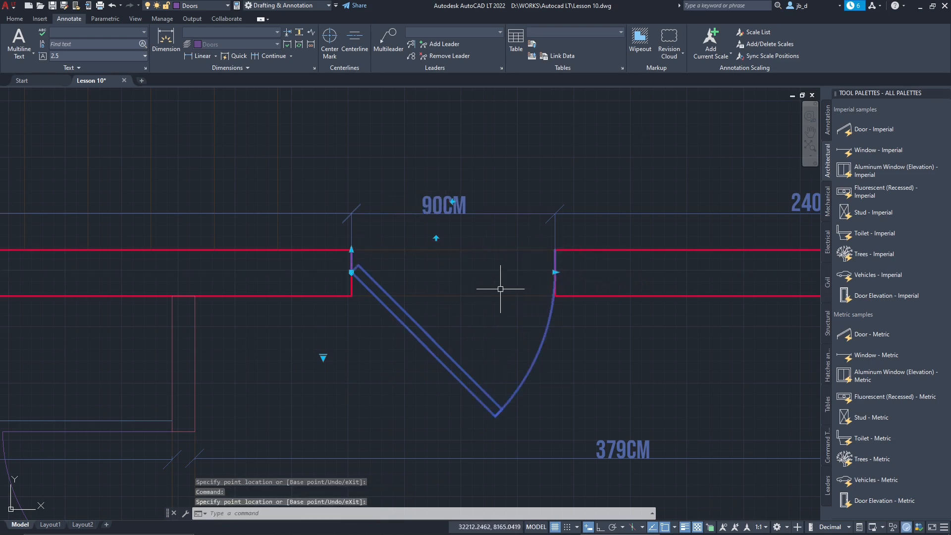
pyautogui.click(351, 249)
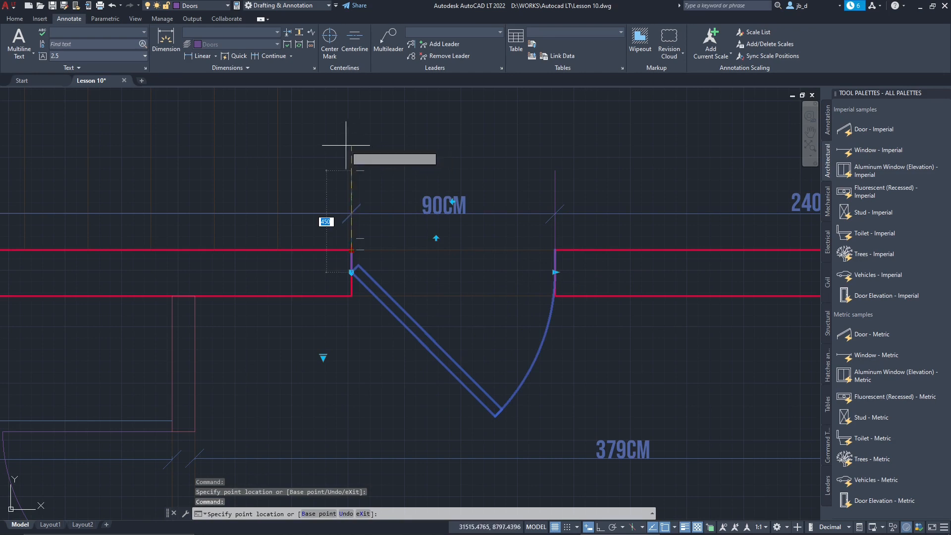
pyautogui.press('Escape')
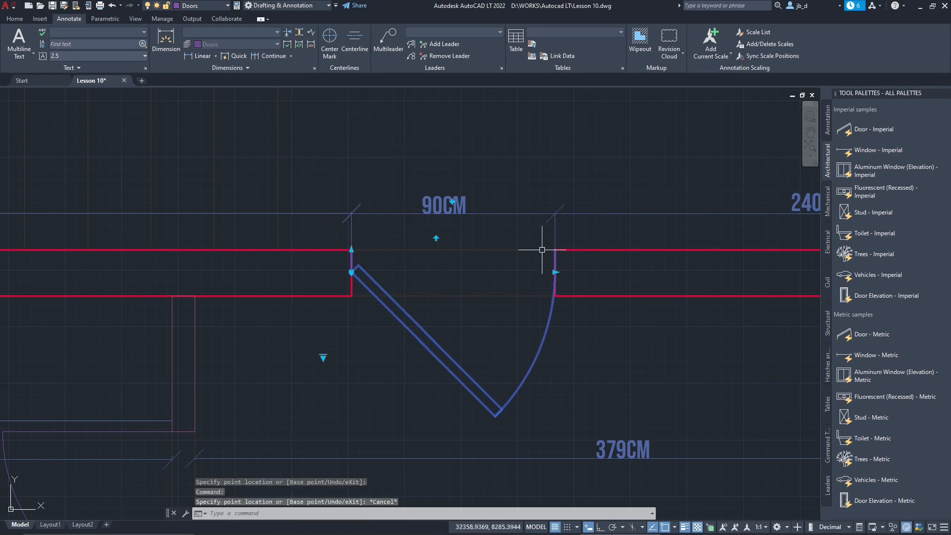
pyautogui.scroll(-2, 416, 259)
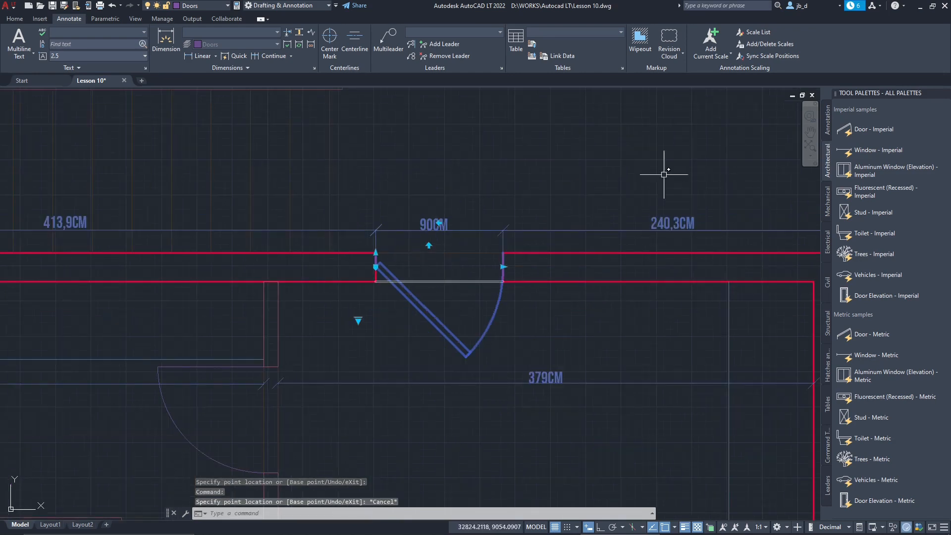
pyautogui.press('Escape')
# Review the door block's grips once more and examine the existing window beside the double door in the exterior wall
pyautogui.scroll(2, 396, 316)
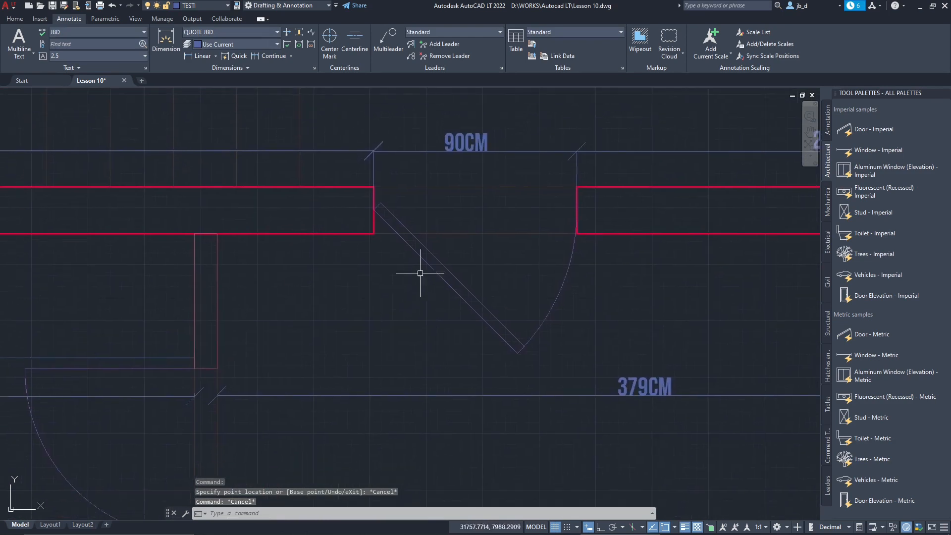
pyautogui.click(435, 261)
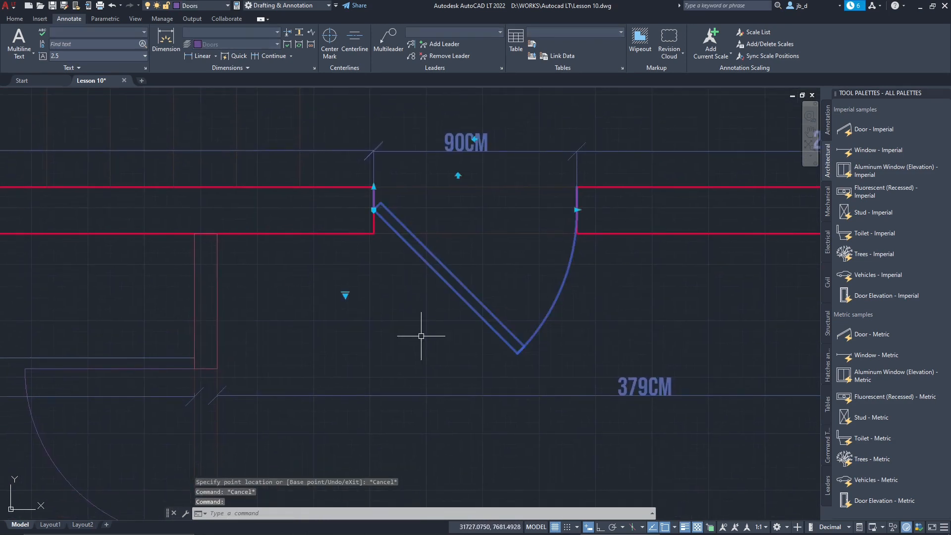
pyautogui.scroll(-2, 421, 336)
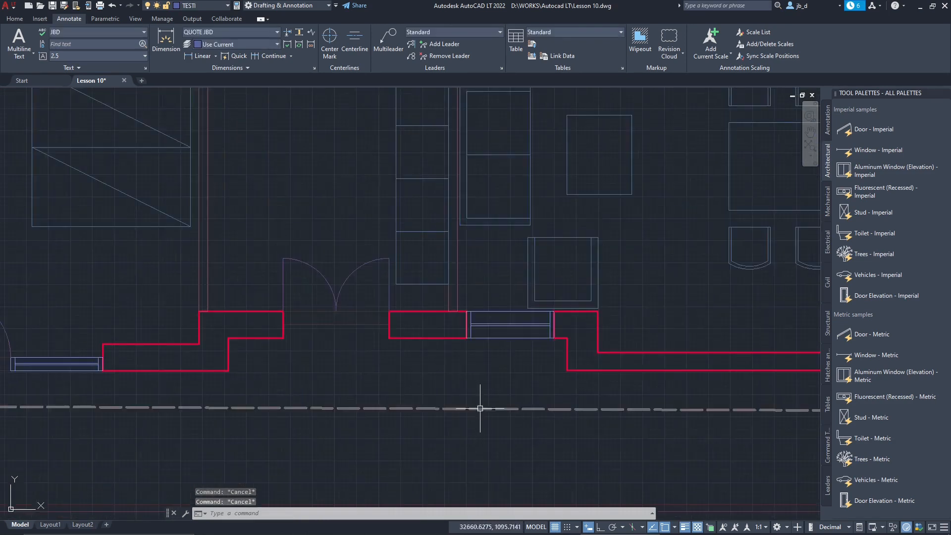
pyautogui.scroll(3, 508, 354)
pyautogui.moveTo(467, 338); pyautogui.dragTo(356, 377, button='middle')
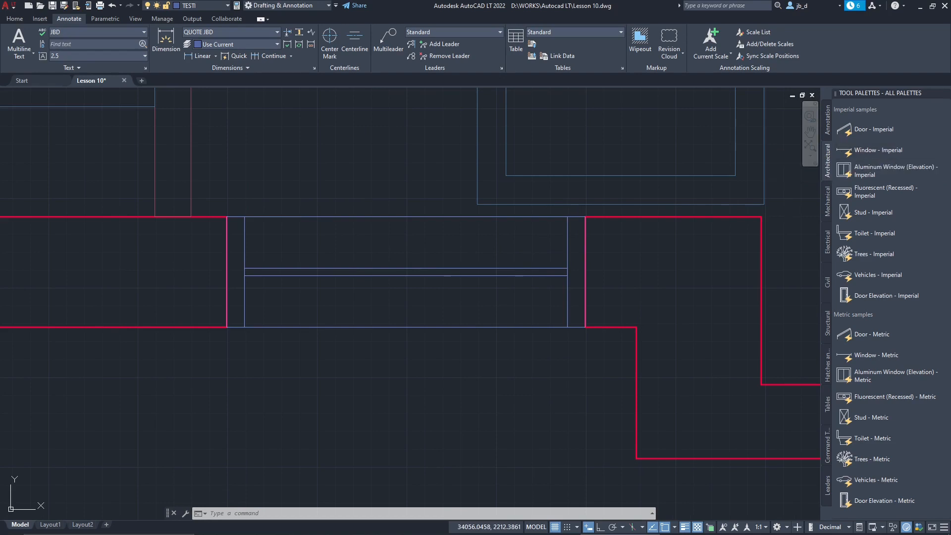
# Insert the Window - Metric block just below the existing window in the exterior wall
pyautogui.click(877, 150)
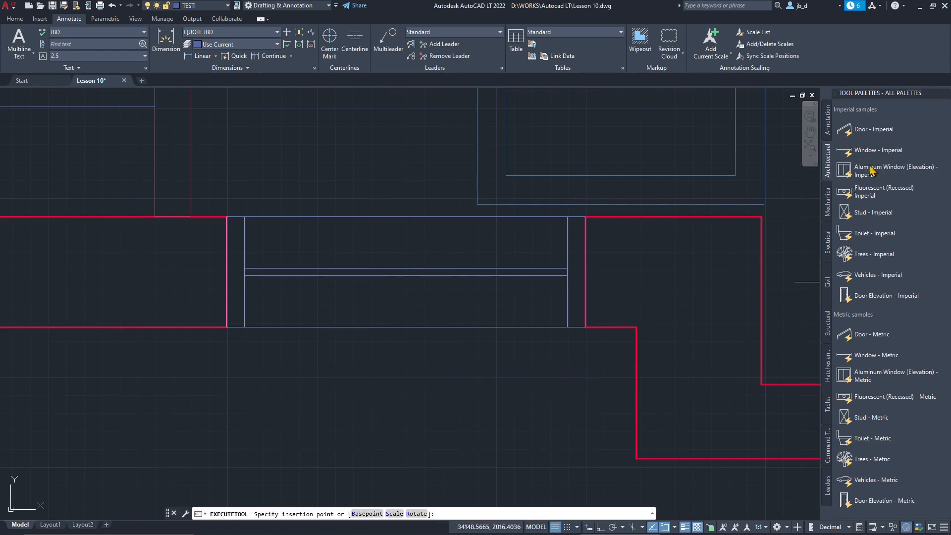
pyautogui.press('Escape')
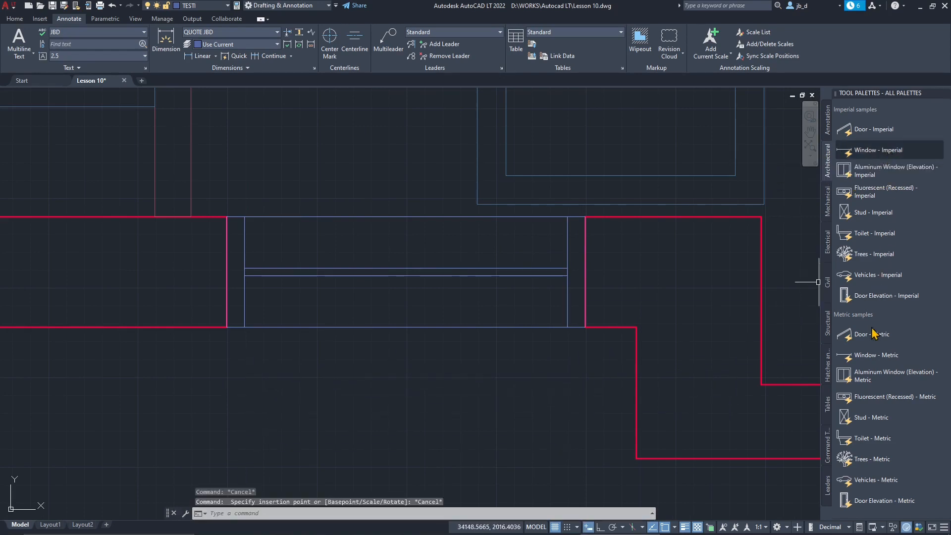
pyautogui.click(875, 356)
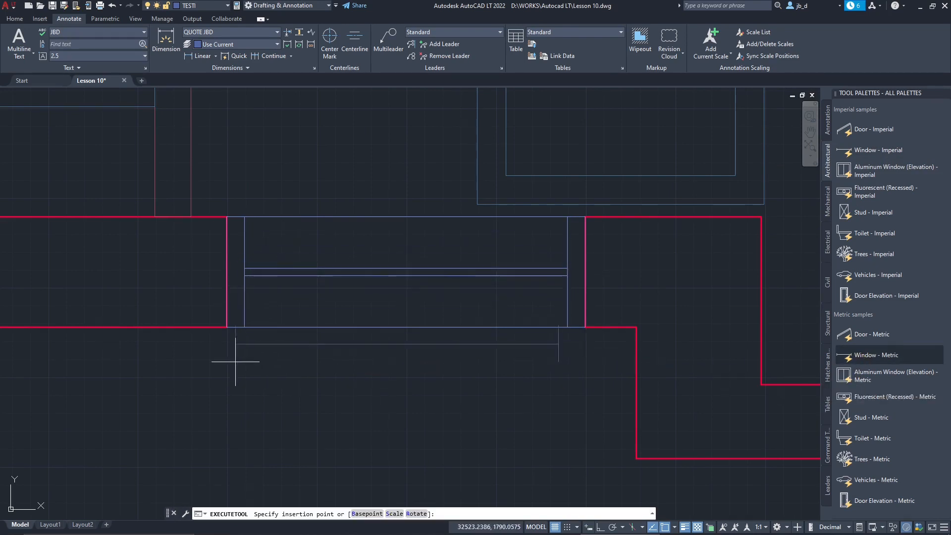
pyautogui.click(245, 393)
pyautogui.press('Escape')
pyautogui.press('Escape')
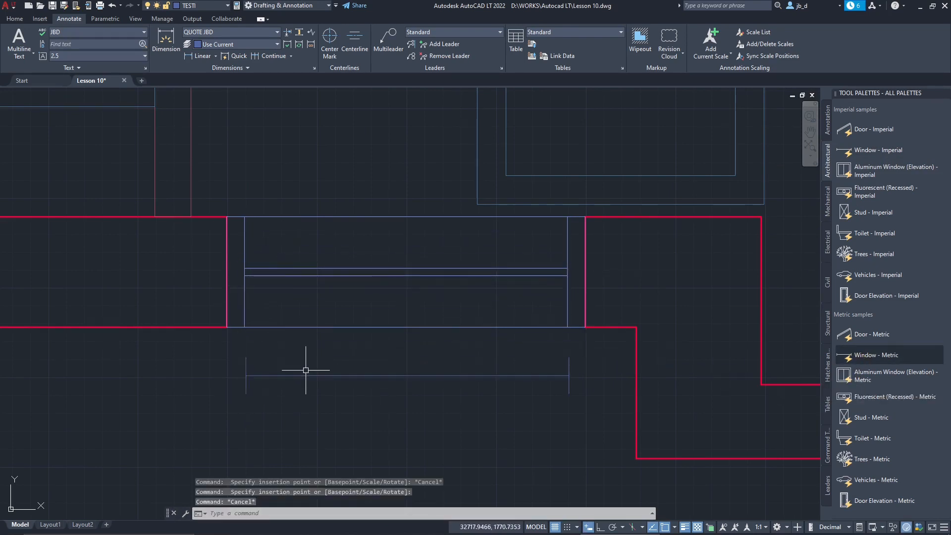
# Try the inserted Window - Metric block's wall thickness grip, and flip the window along the frame axis and back
pyautogui.click(306, 373)
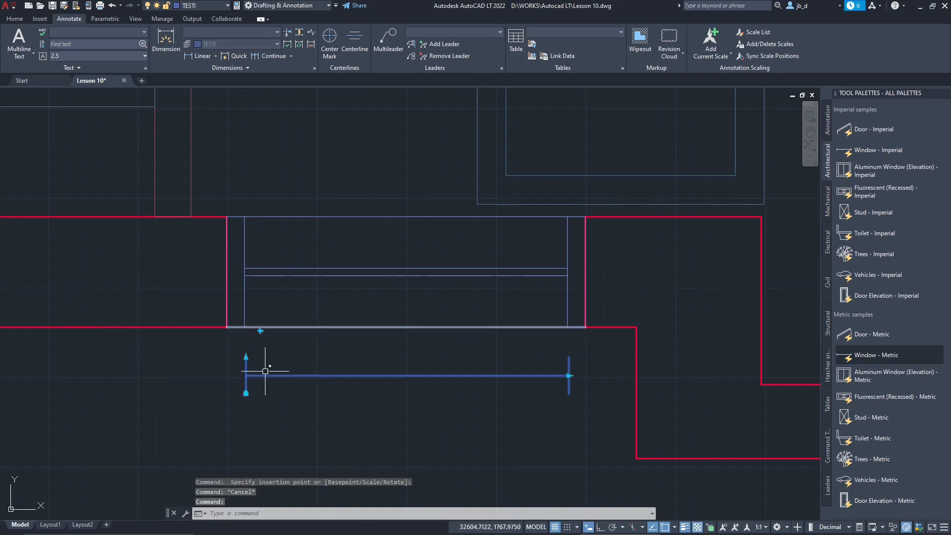
pyautogui.scroll(2, 290, 410)
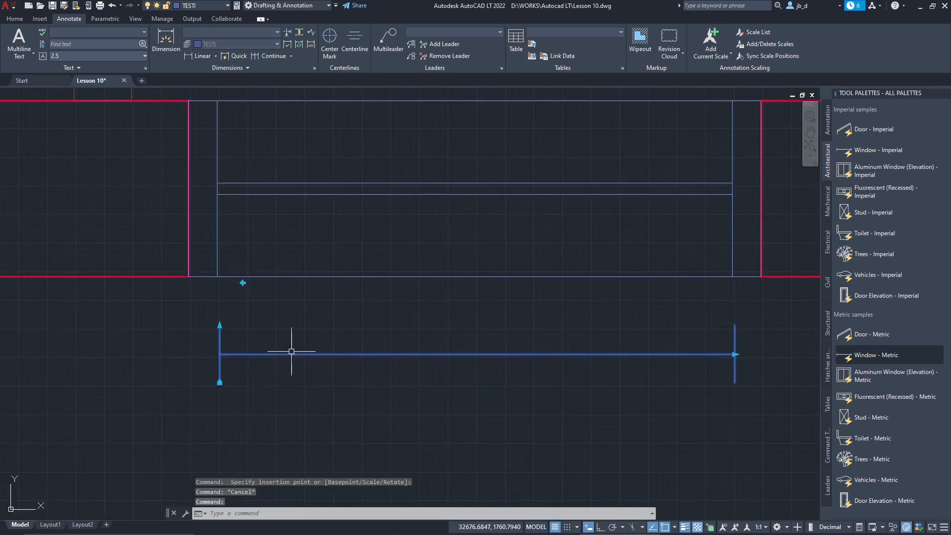
pyautogui.scroll(-2, 300, 306)
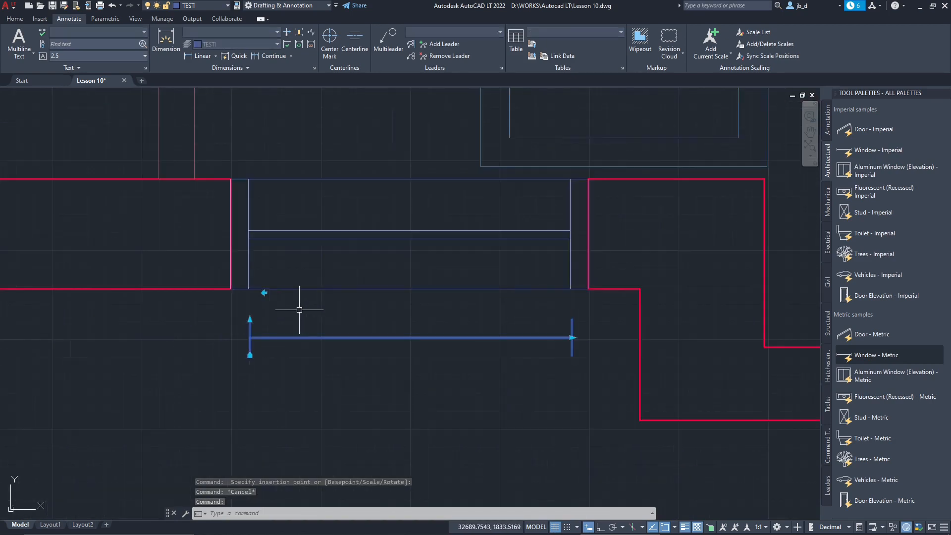
pyautogui.click(249, 319)
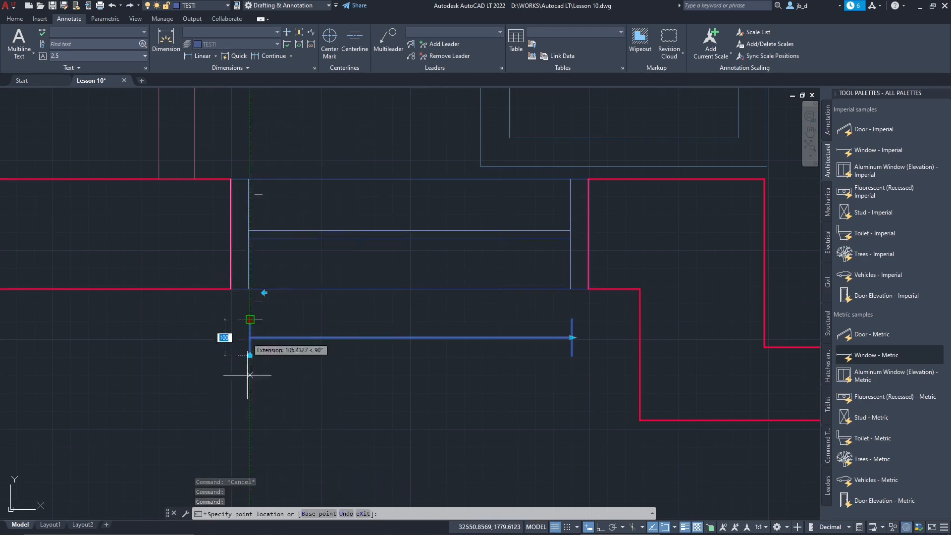
pyautogui.press('Escape')
pyautogui.click(263, 293)
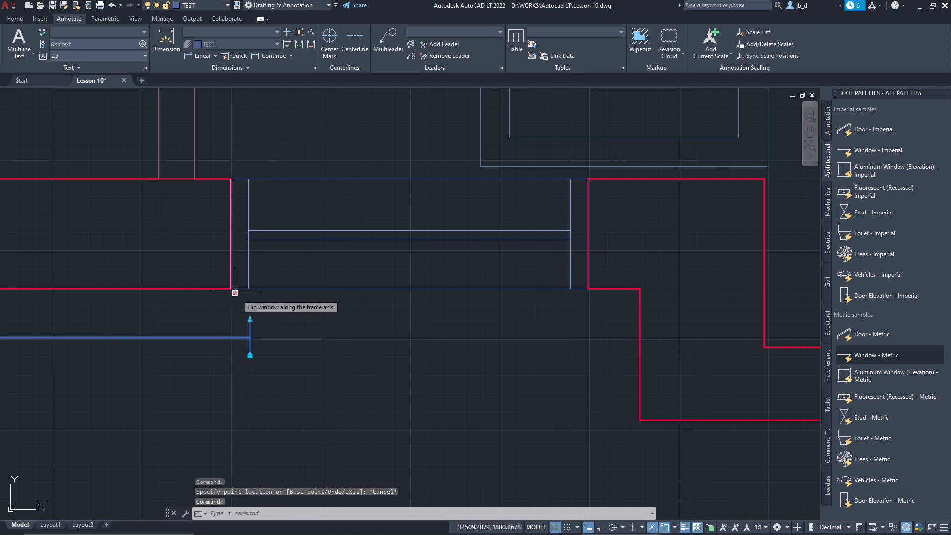
pyautogui.click(237, 293)
pyautogui.press('Escape')
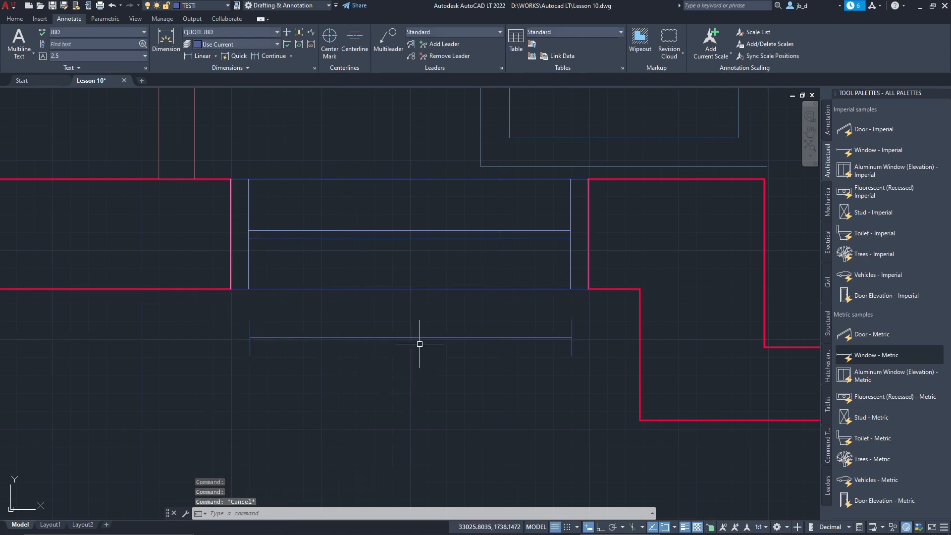
# Open the Window - Metric block definition in the Block Editor, continuing past the constraints notice
pyautogui.doubleClick(422, 342)
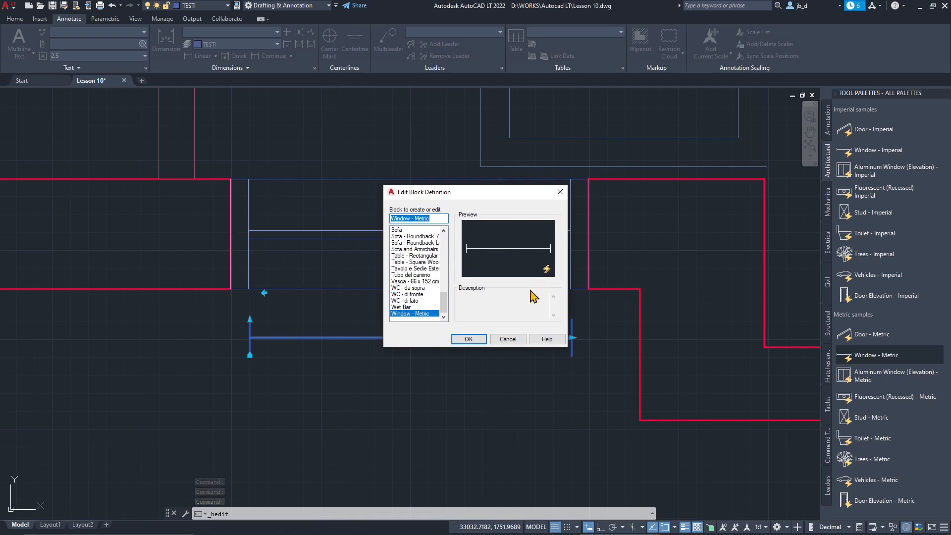
pyautogui.click(468, 342)
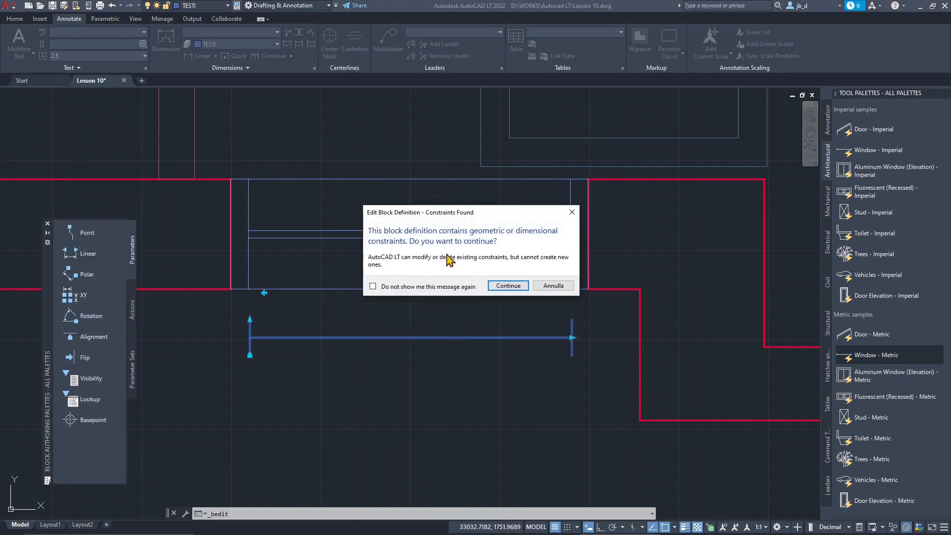
pyautogui.click(507, 286)
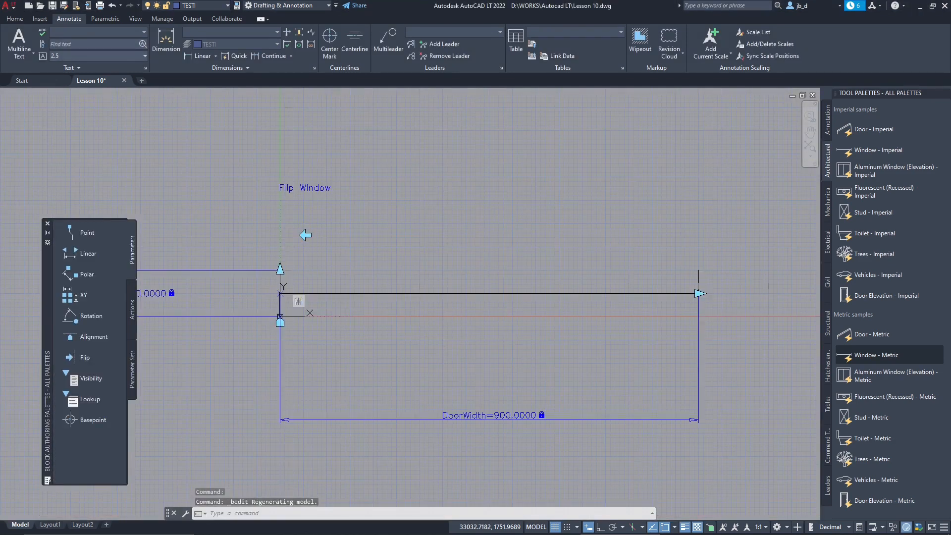
pyautogui.scroll(-2, 478, 212)
pyautogui.scroll(2, 462, 265)
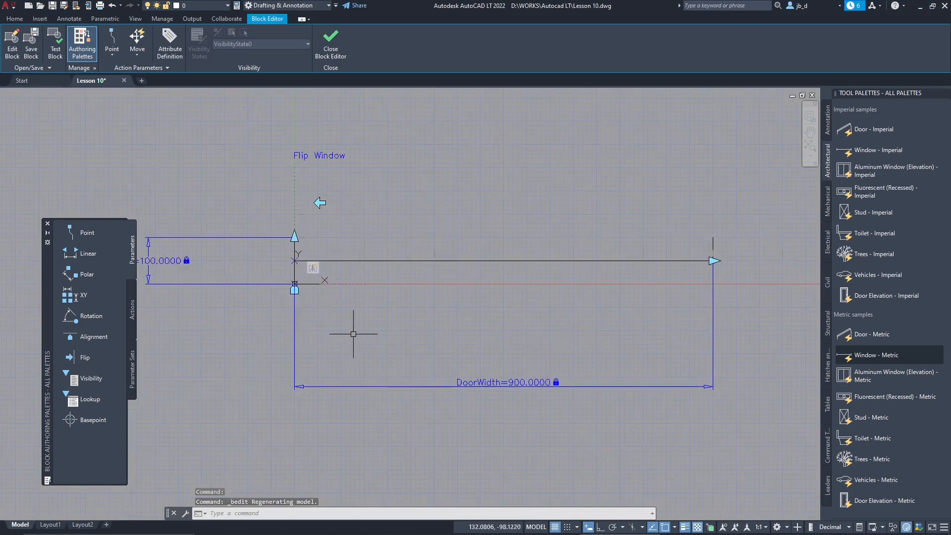
pyautogui.moveTo(358, 336); pyautogui.dragTo(396, 324, button='middle')
pyautogui.press('Escape')
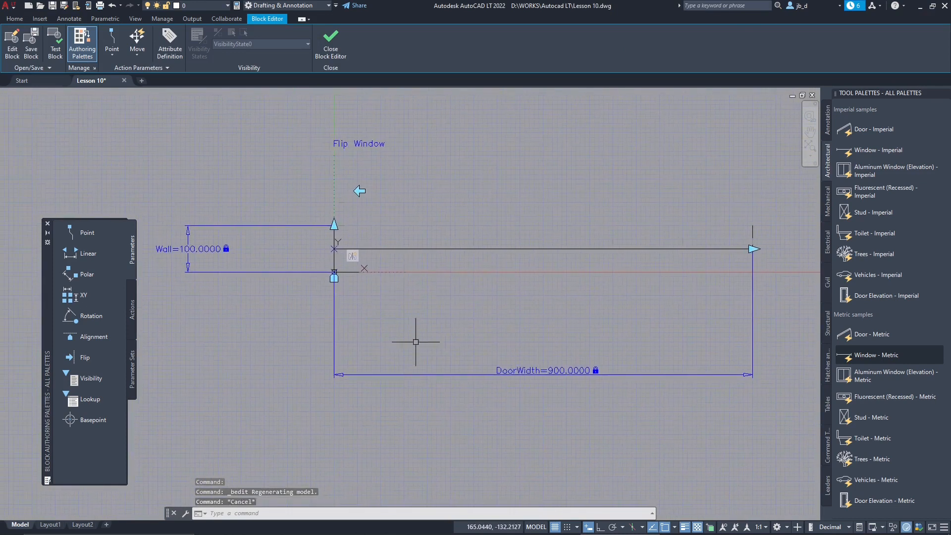
# Examine the window block's DoorWidth parameter and the available authoring parameters and actions, and close the Block Editor, discarding changes
pyautogui.click(430, 374)
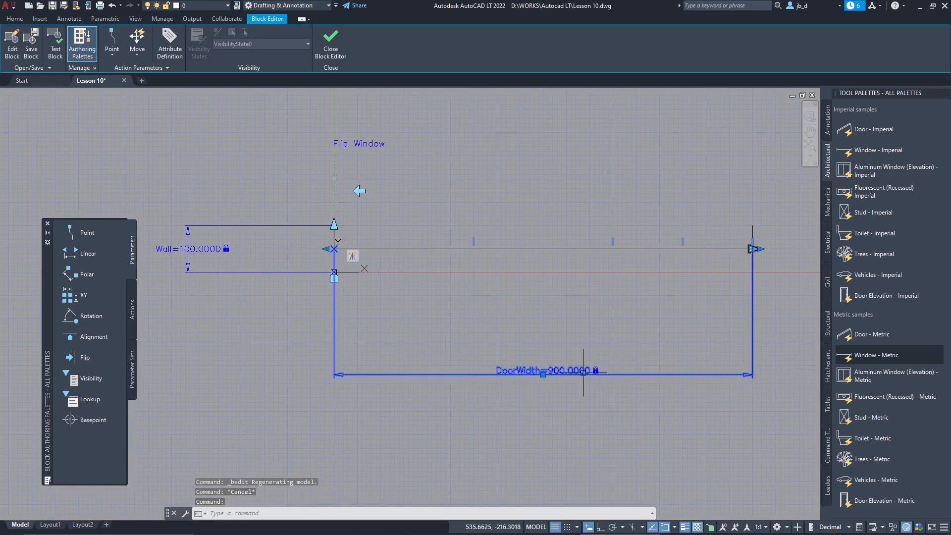
pyautogui.click(69, 19)
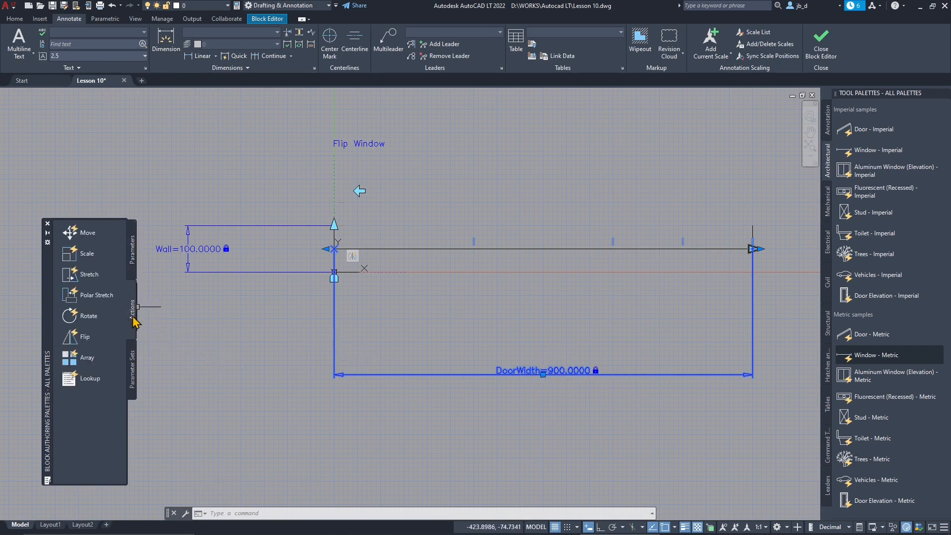
pyautogui.press('Escape')
pyautogui.press('Escape')
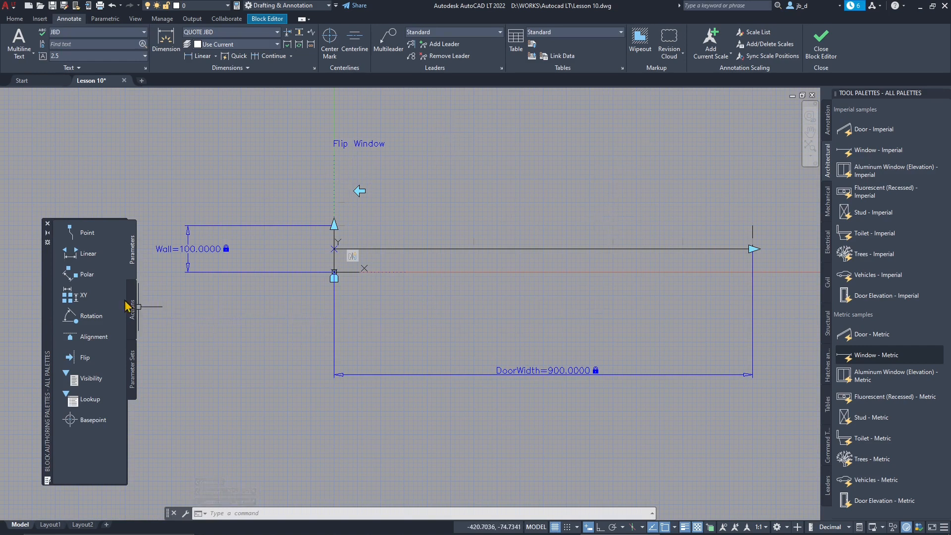
pyautogui.click(133, 313)
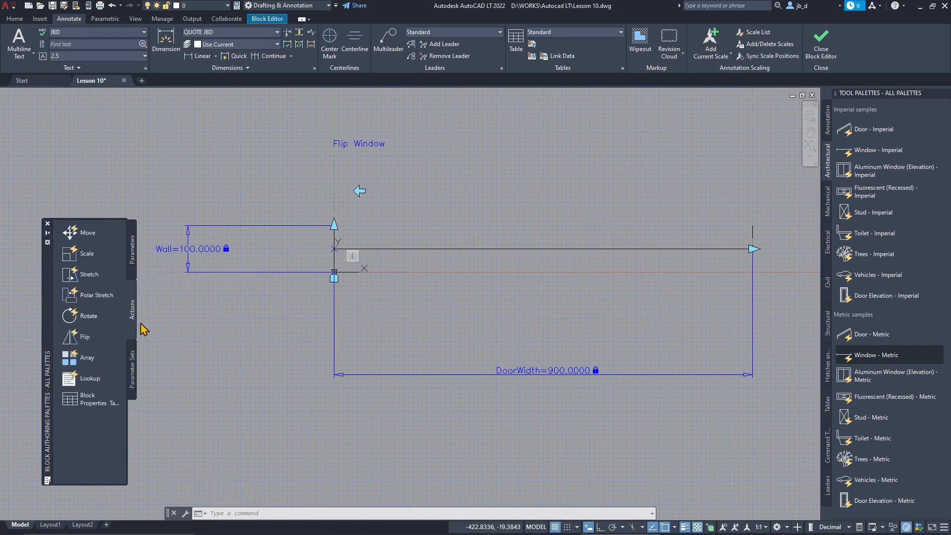
pyautogui.press('Escape')
pyautogui.press('Escape')
pyautogui.press('Escape')
pyautogui.scroll(-2, 411, 307)
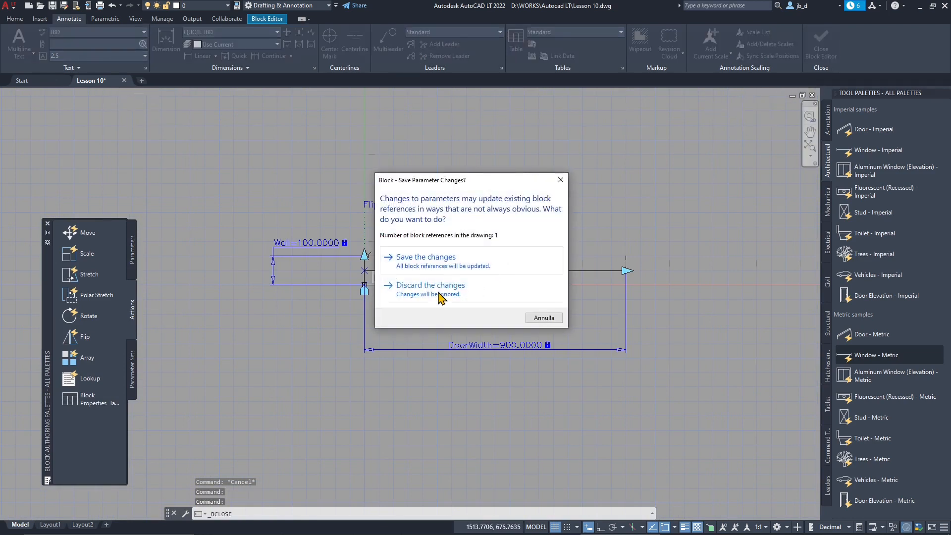
pyautogui.click(445, 278)
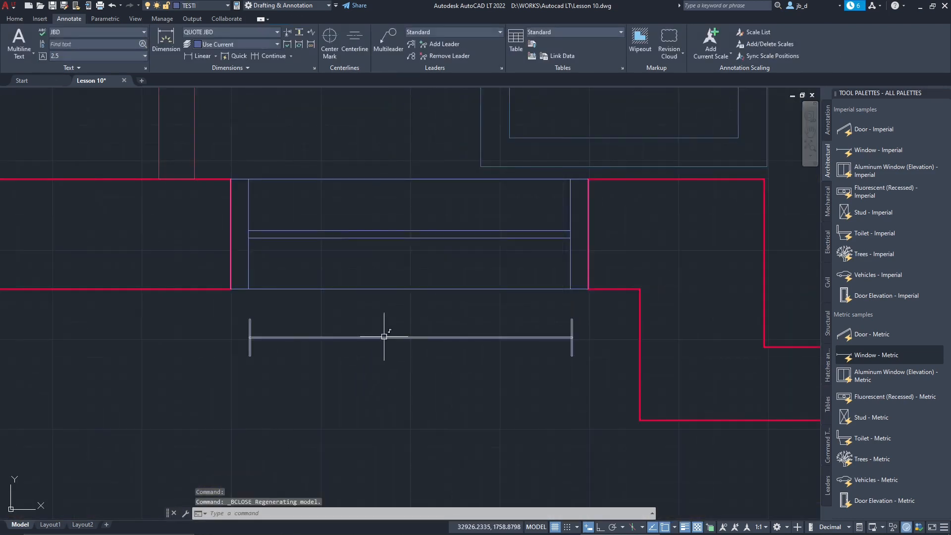
# Delete the Window - Metric block placed below the existing window in the exterior wall
pyautogui.click(383, 333)
pyautogui.press('Delete')
pyautogui.scroll(-6, 476, 361)
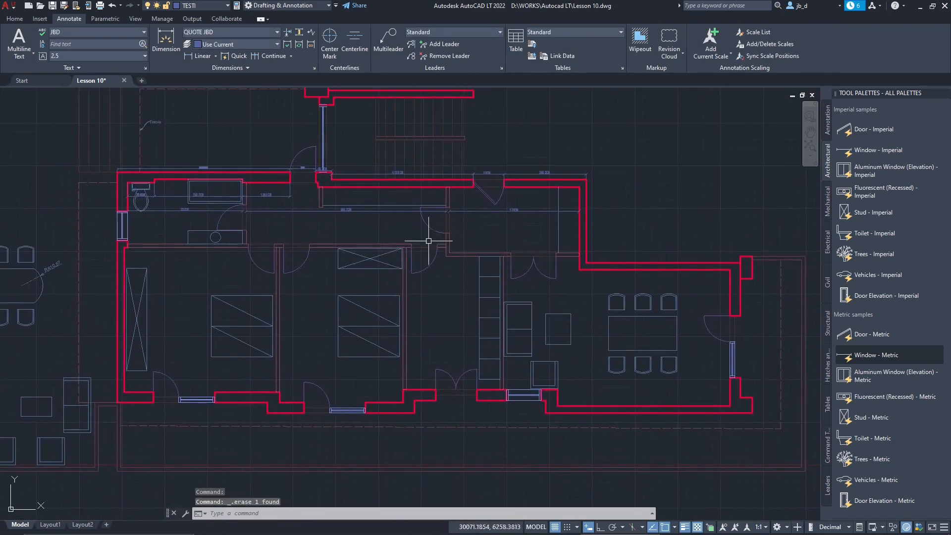
# Open the coffe table block beside the terrace sofa in the Block Editor
pyautogui.moveTo(245, 316)
pyautogui.mouseDown(button='middle')
pyautogui.moveTo(354, 293)
pyautogui.moveTo(450, 197)
pyautogui.moveTo(455, 204)
pyautogui.mouseUp(button='middle')
pyautogui.scroll(1, 197, 302)
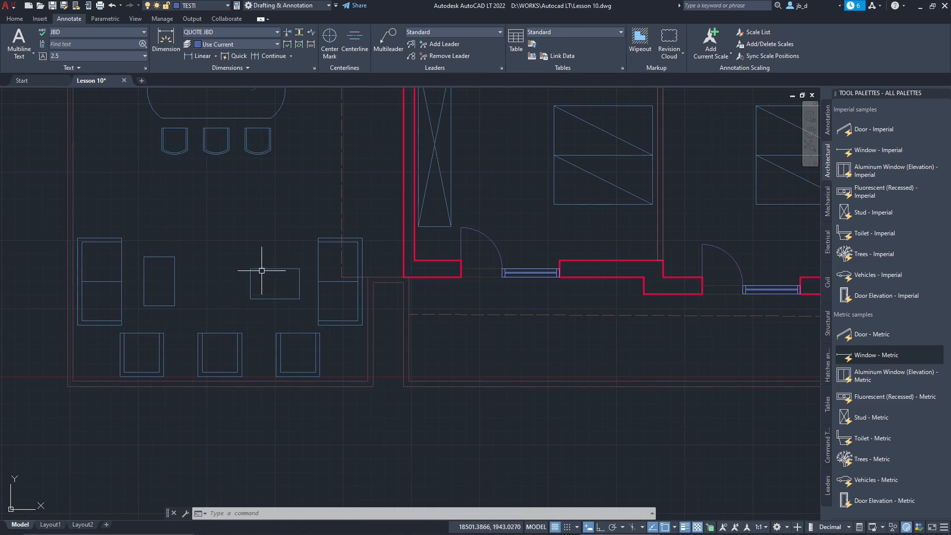
pyautogui.click(265, 270)
pyautogui.scroll(3, 250, 298)
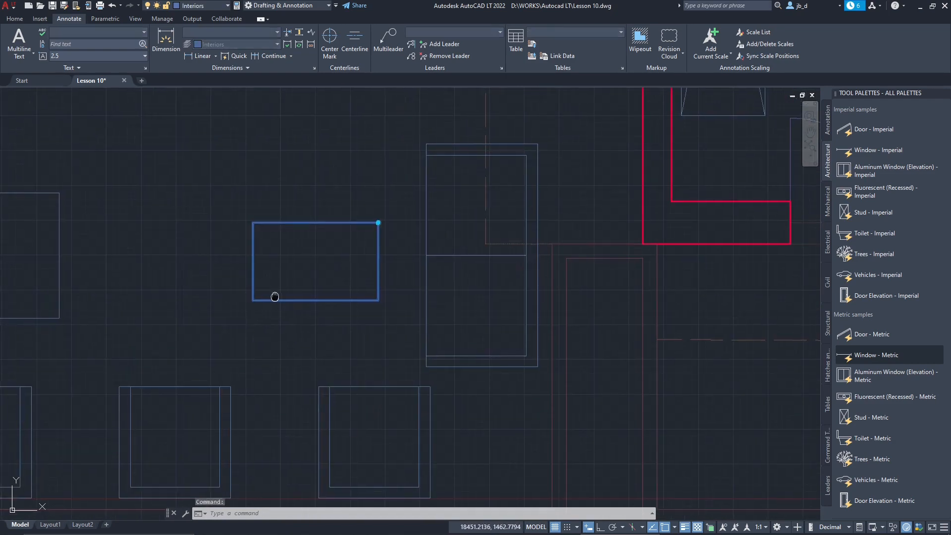
pyautogui.moveTo(321, 239); pyautogui.dragTo(340, 260, button='middle')
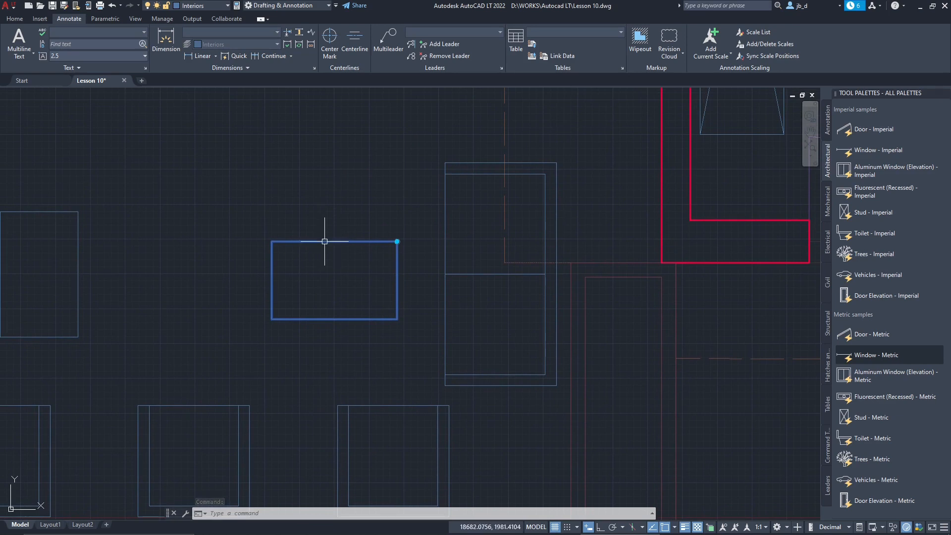
pyautogui.doubleClick(325, 241)
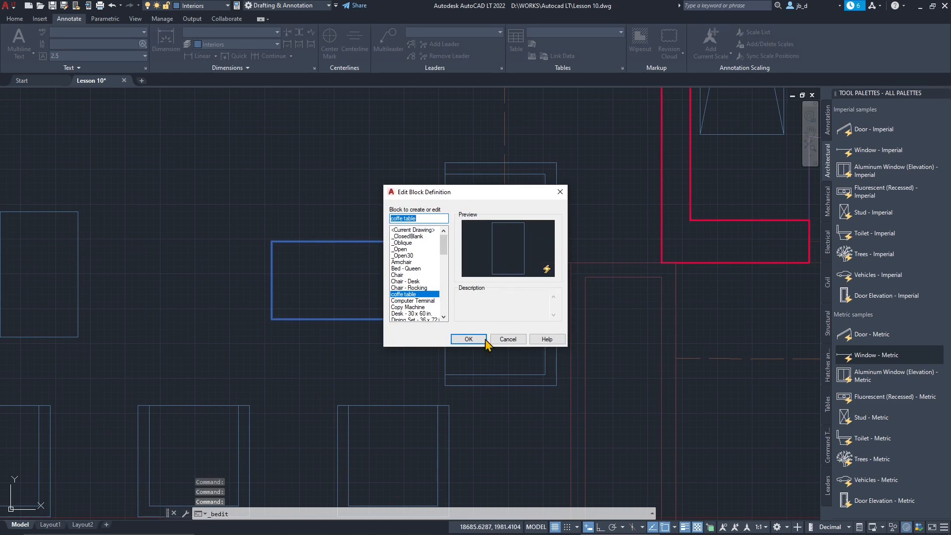
pyautogui.click(468, 340)
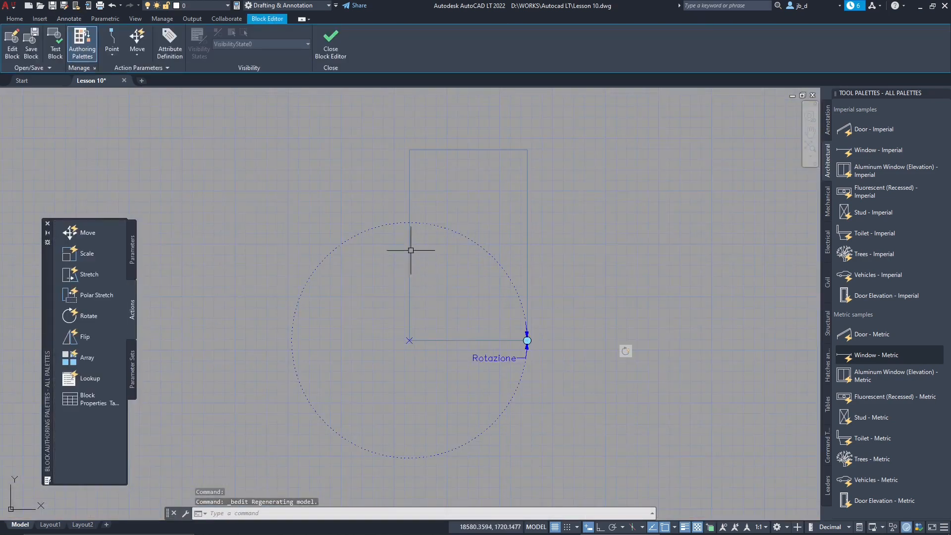
# Delete the Rotazione parameter from the coffe table block and close the Block Editor, saving the changes
pyautogui.click(385, 227)
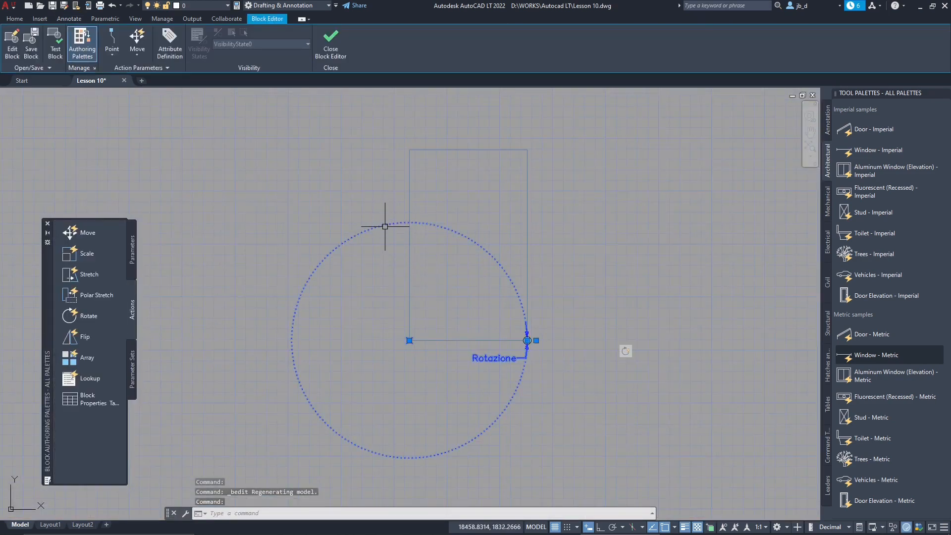
pyautogui.press('Delete')
pyautogui.click(368, 123)
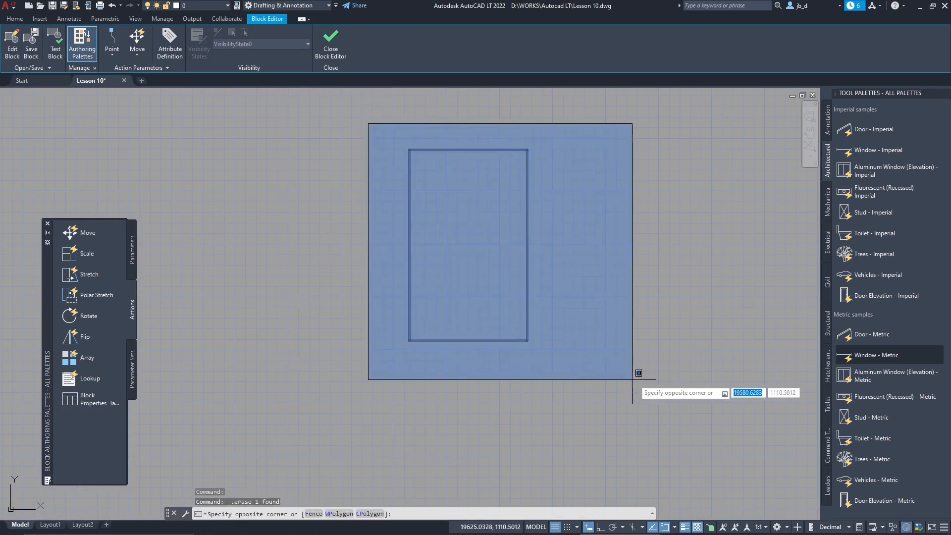
pyautogui.click(632, 380)
pyautogui.click(331, 42)
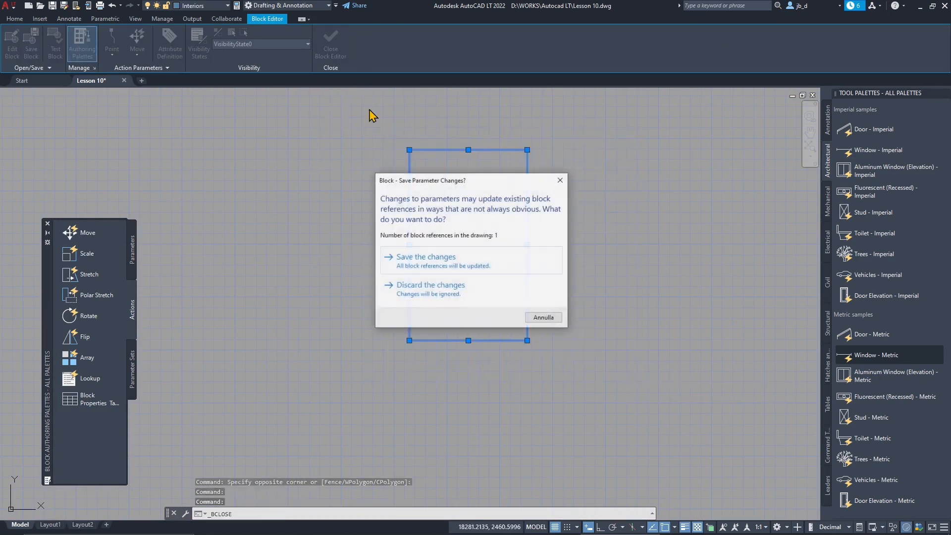
pyautogui.click(446, 285)
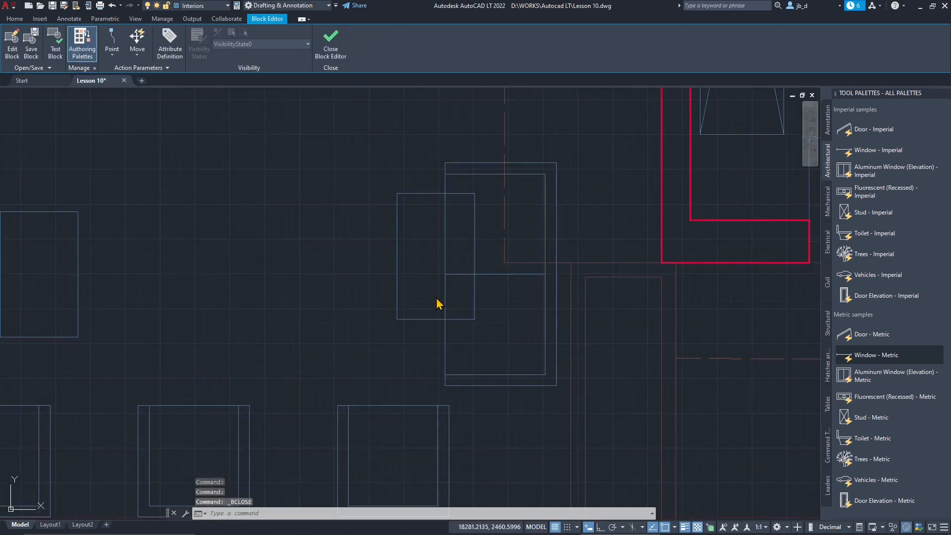
# Move the coffee table clear of the terrace sofa and reopen its coffe table definition in the Block Editor
pyautogui.click(410, 317)
pyautogui.moveTo(425, 198); pyautogui.dragTo(335, 208)
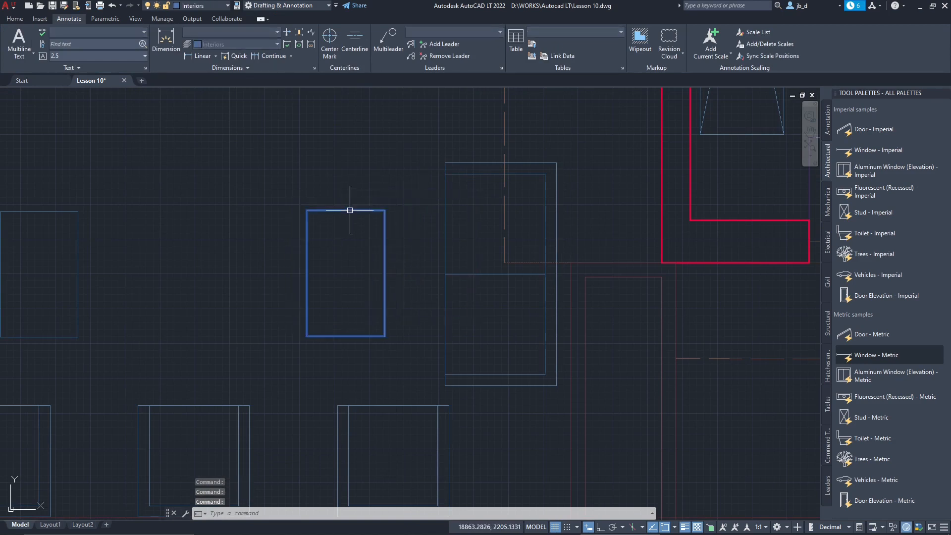
pyautogui.doubleClick(349, 210)
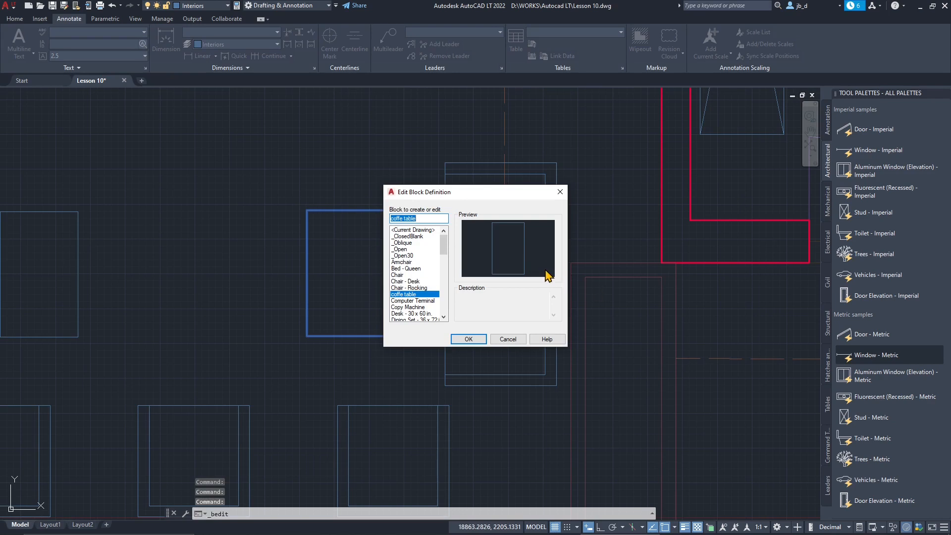
pyautogui.click(473, 340)
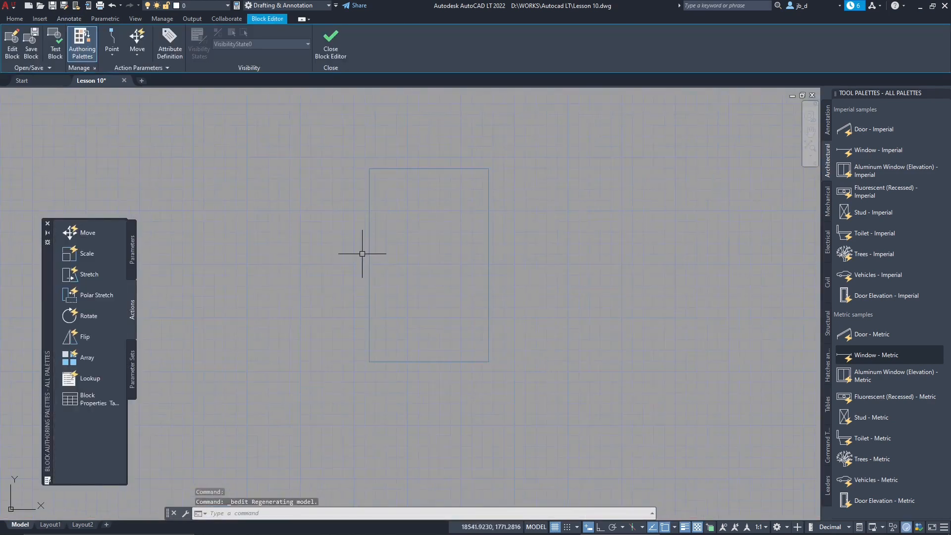
# Add a rotation parameter to the coffee table, with its base at the lower-left corner, radius reaching the lower-right corner and default angle 0
pyautogui.scroll(2, 361, 253)
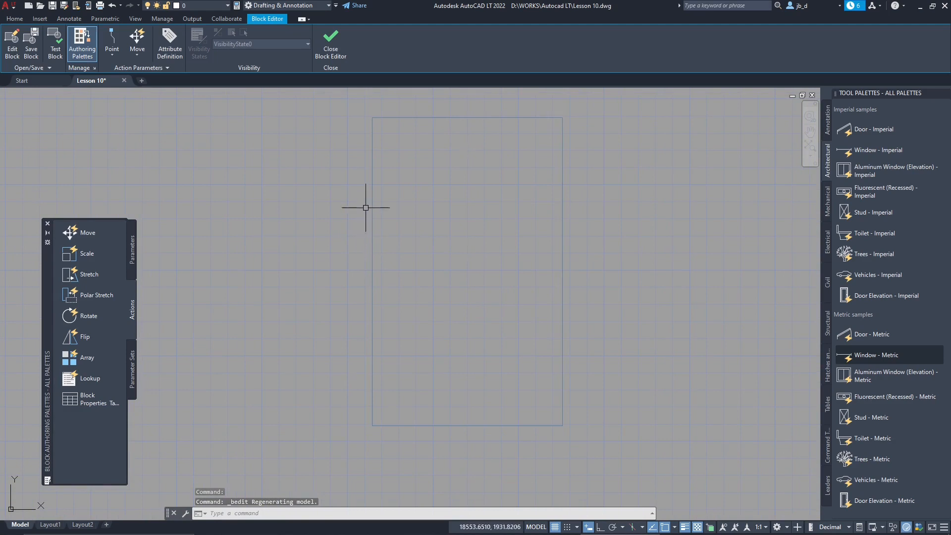
pyautogui.click(132, 250)
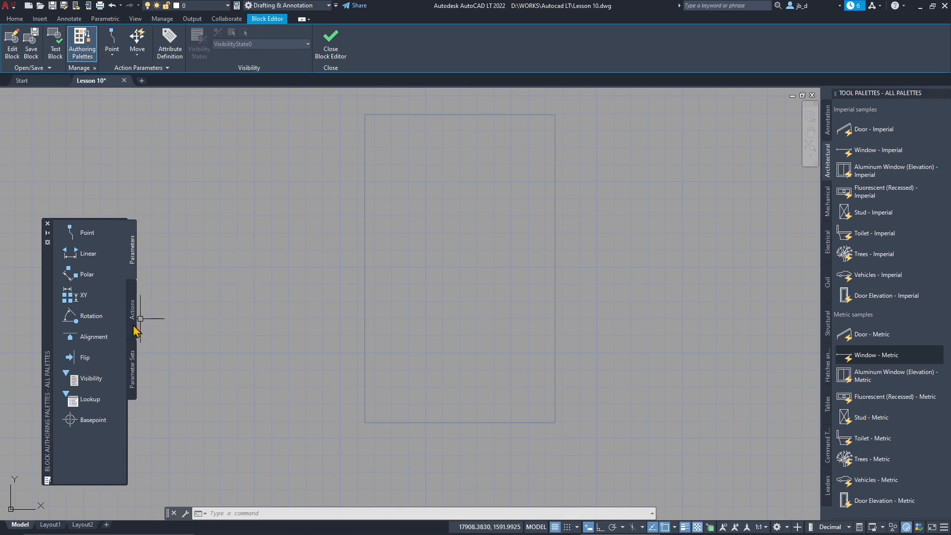
pyautogui.click(75, 322)
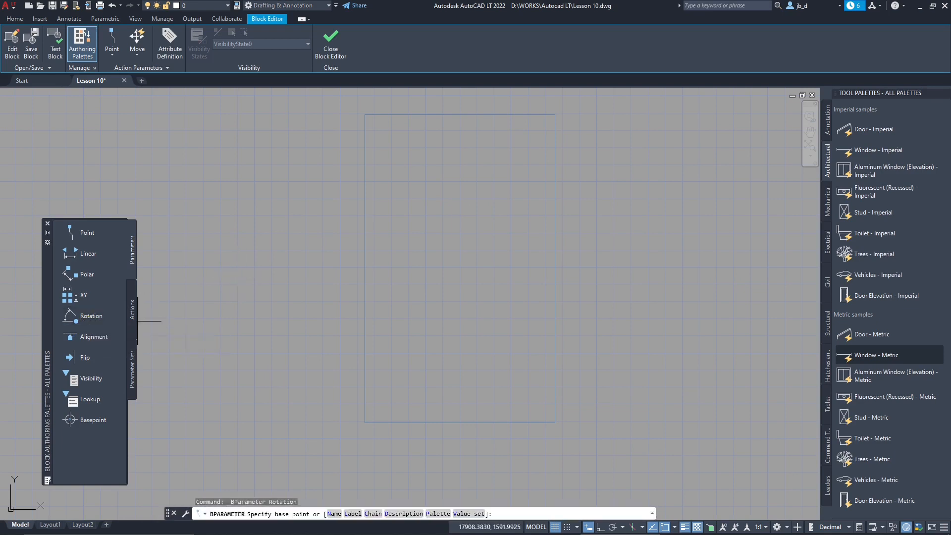
pyautogui.click(365, 422)
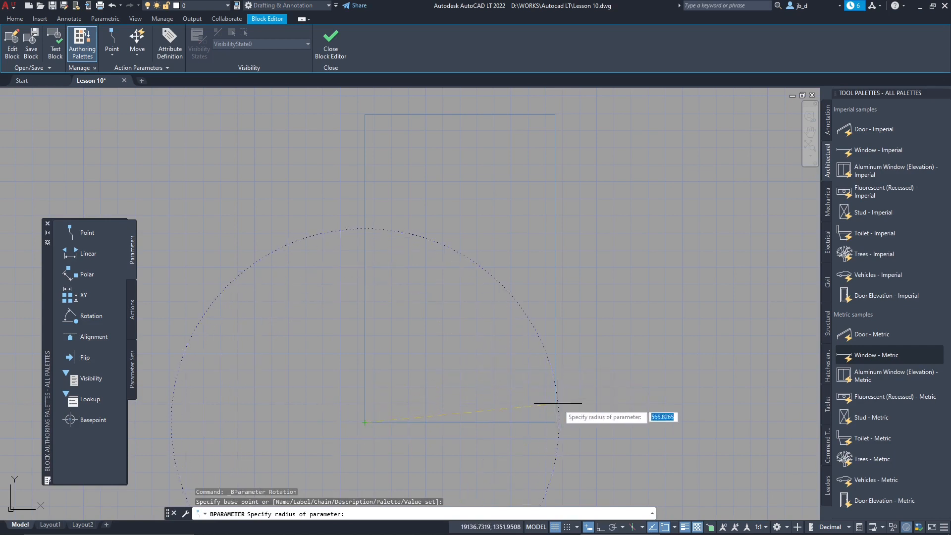
pyautogui.click(554, 422)
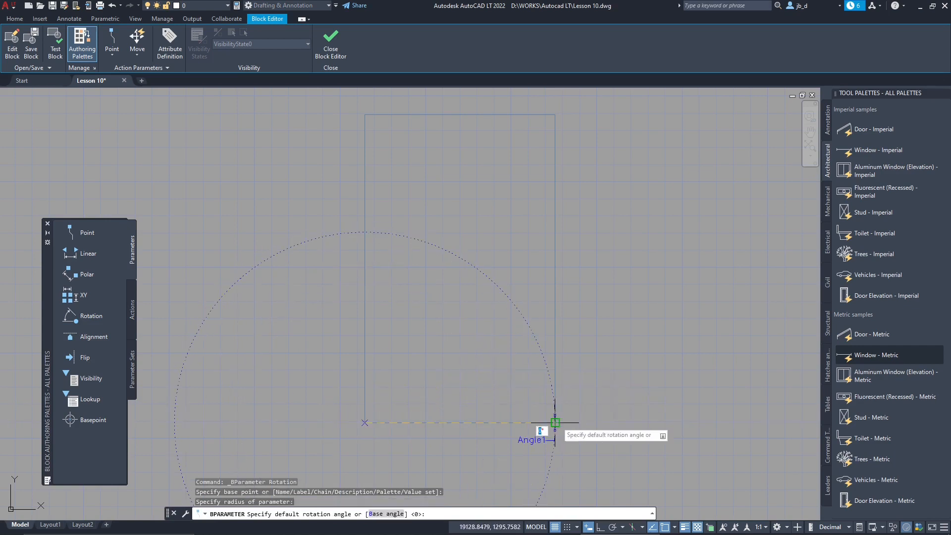
pyautogui.click(589, 418)
# Attach a Rotate action to the rotation parameter using all four table edges, and close the Block Editor, saving the changes to coffe table
pyautogui.moveTo(448, 332); pyautogui.dragTo(453, 254, button='middle')
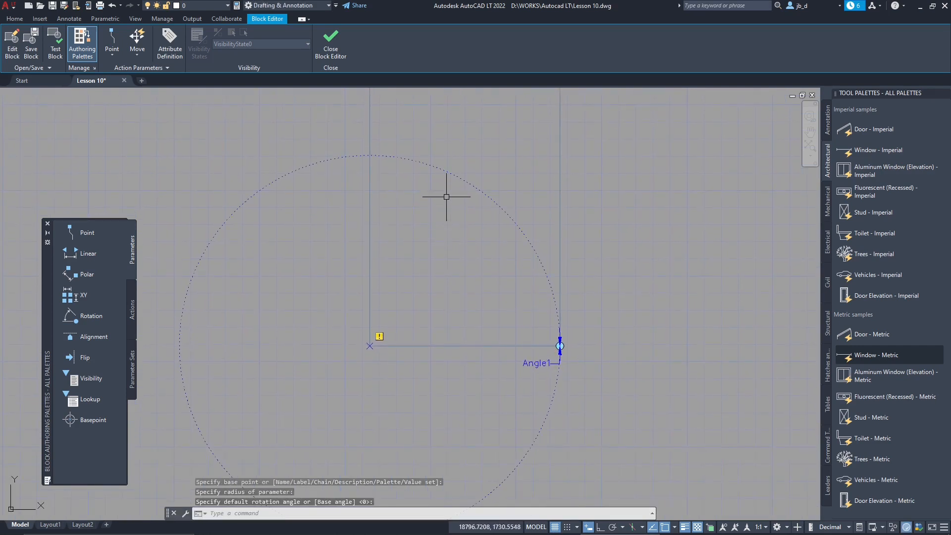
pyautogui.click(449, 172)
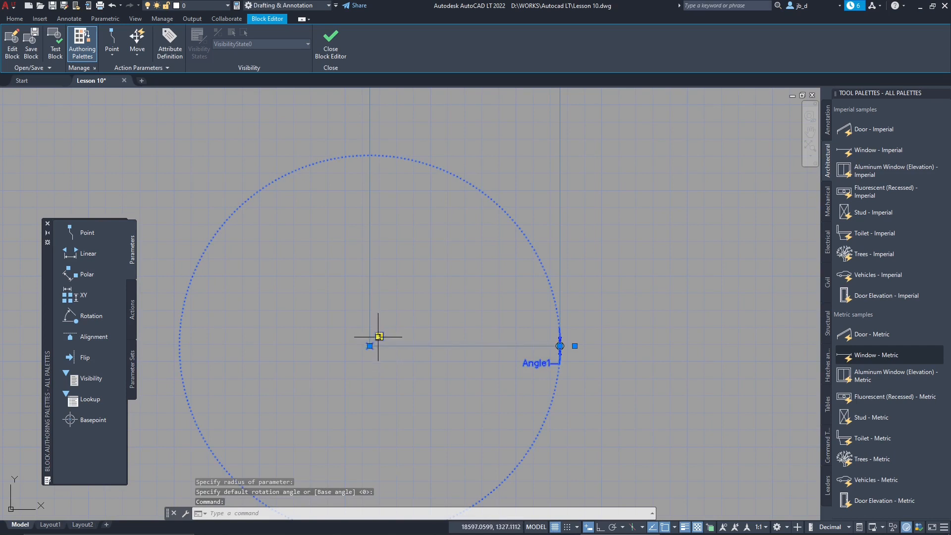
pyautogui.click(133, 316)
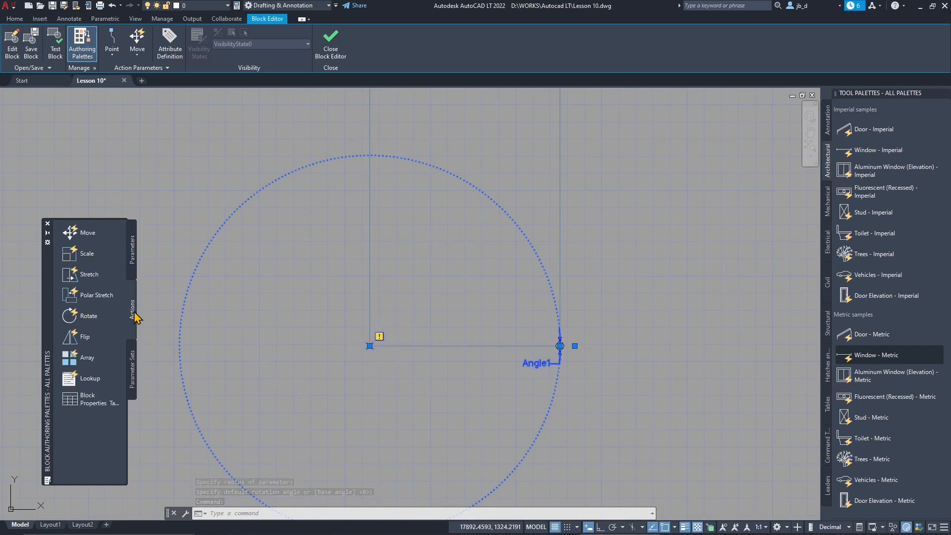
pyautogui.click(90, 317)
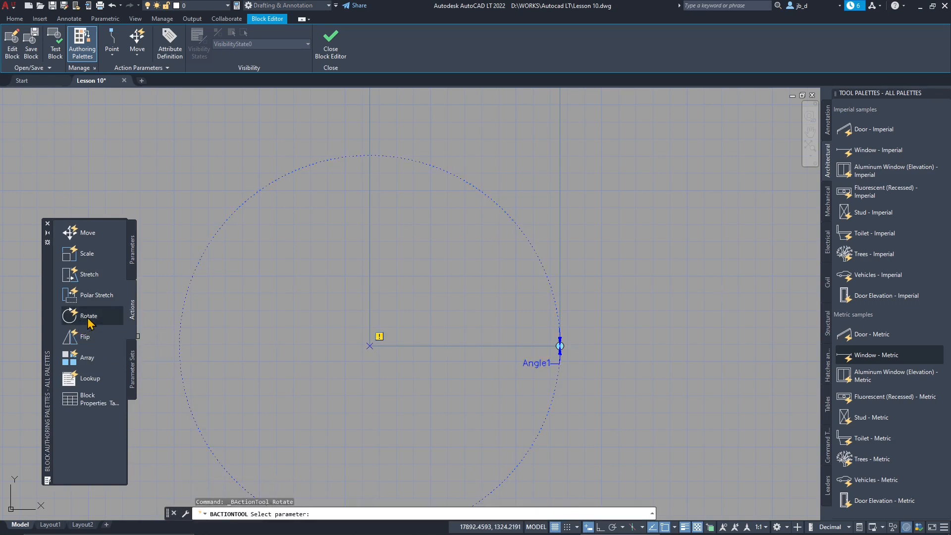
pyautogui.click(343, 156)
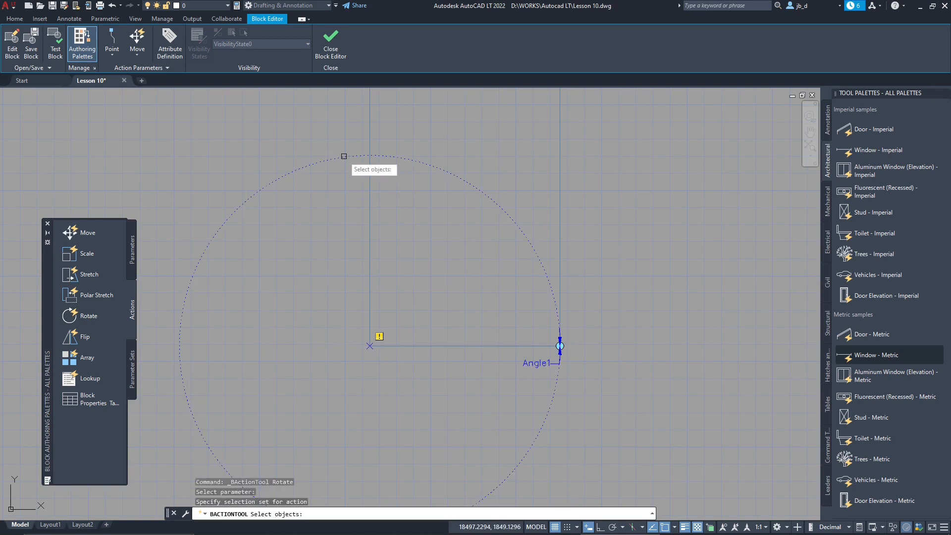
pyautogui.scroll(-1, 337, 222)
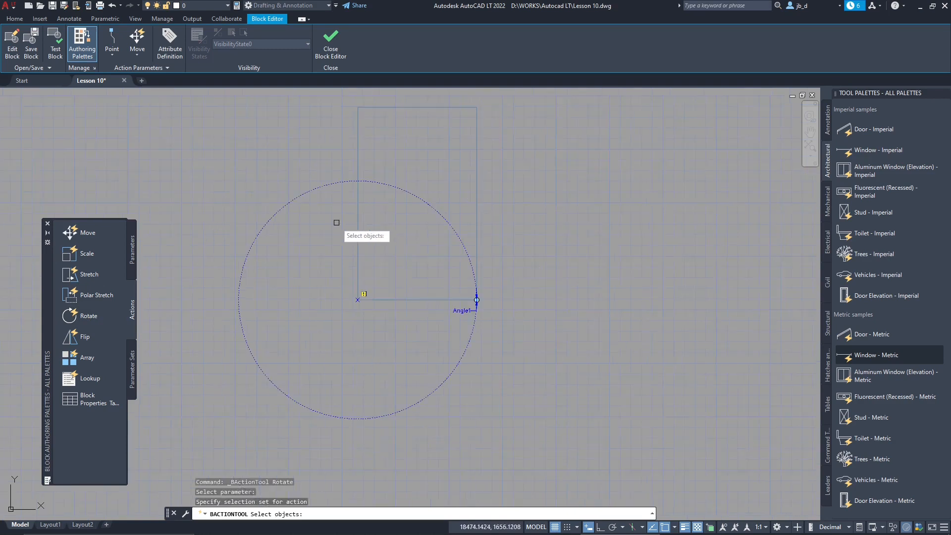
pyautogui.moveTo(339, 225); pyautogui.dragTo(311, 270, button='middle')
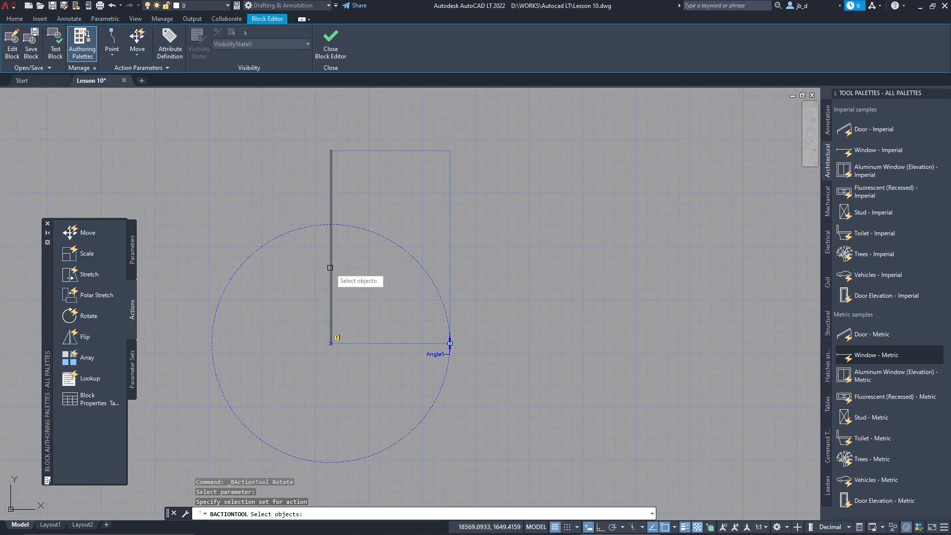
pyautogui.click(329, 267)
pyautogui.click(356, 150)
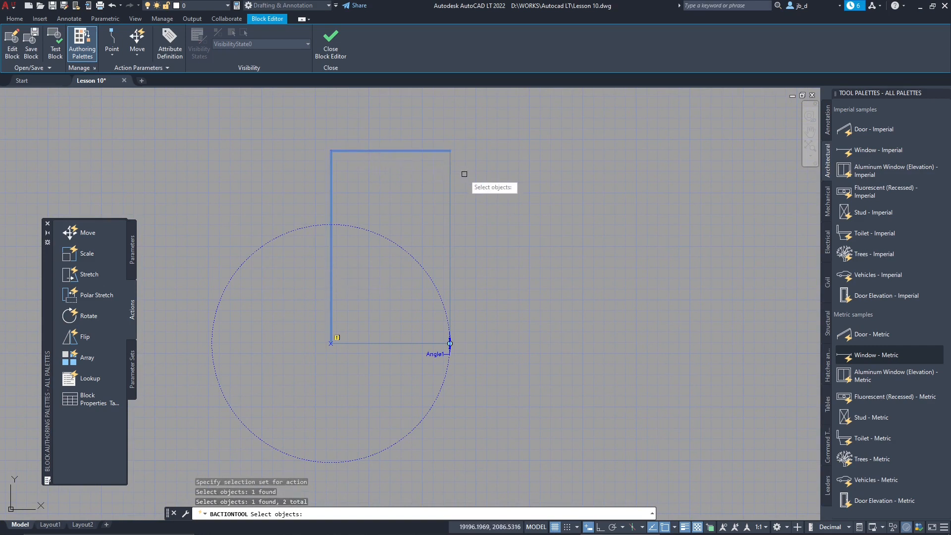
pyautogui.click(449, 169)
pyautogui.click(370, 345)
pyautogui.click(369, 345)
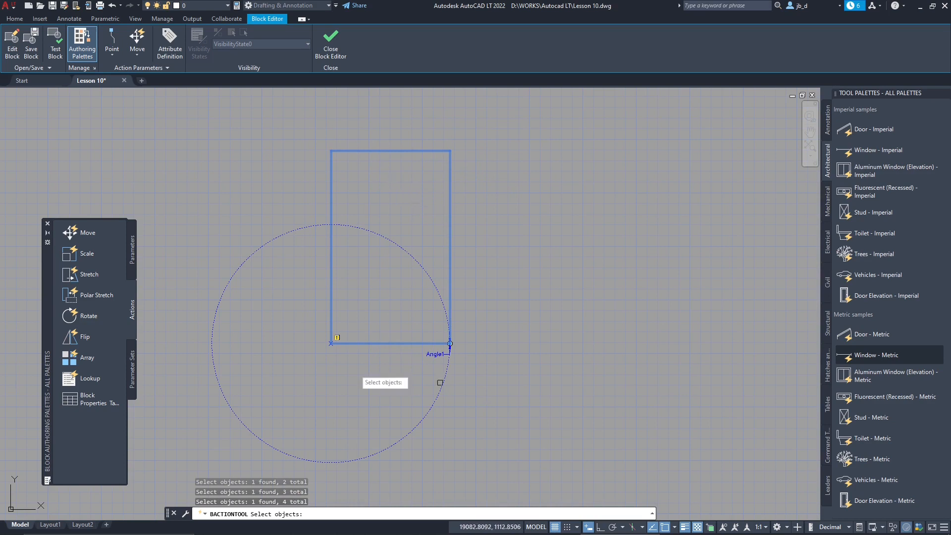
pyautogui.moveTo(378, 422); pyautogui.dragTo(406, 410, button='middle')
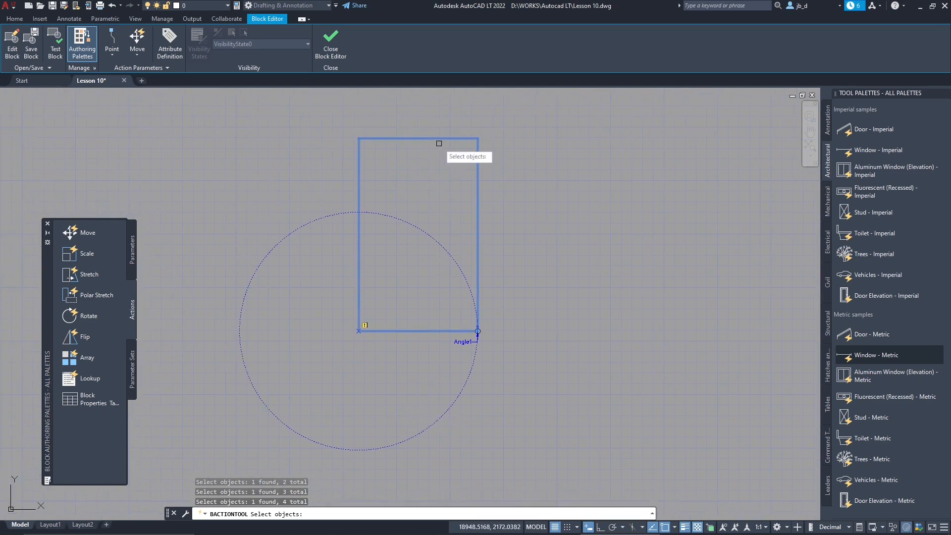
pyautogui.press('Return')
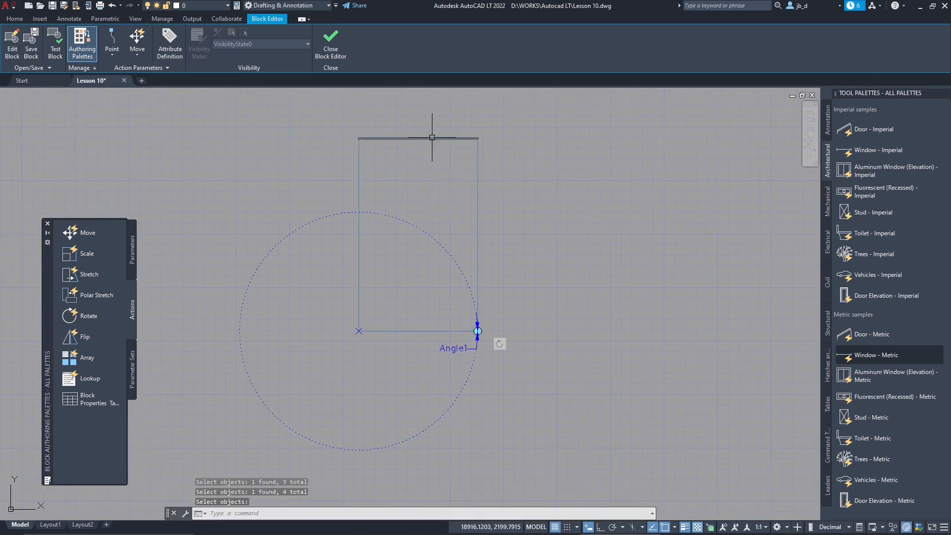
pyautogui.click(330, 43)
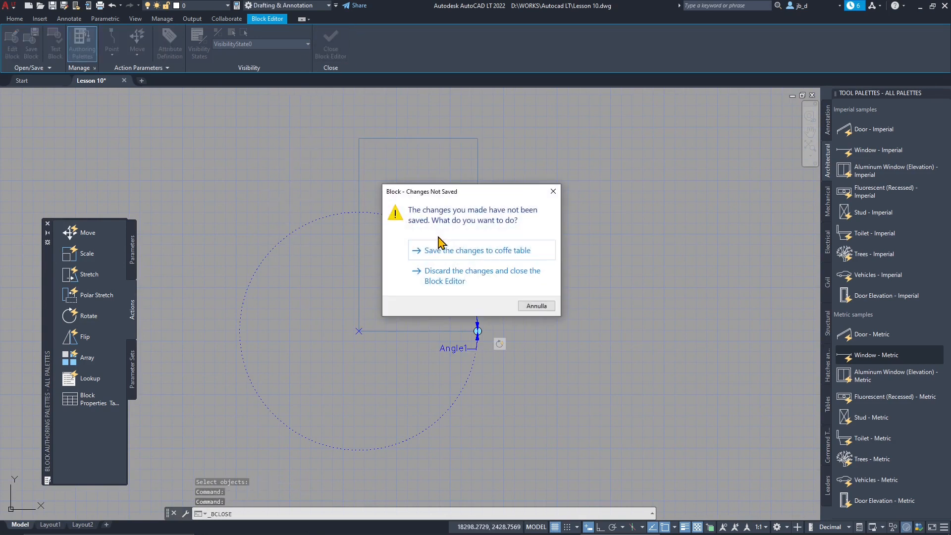
pyautogui.click(483, 255)
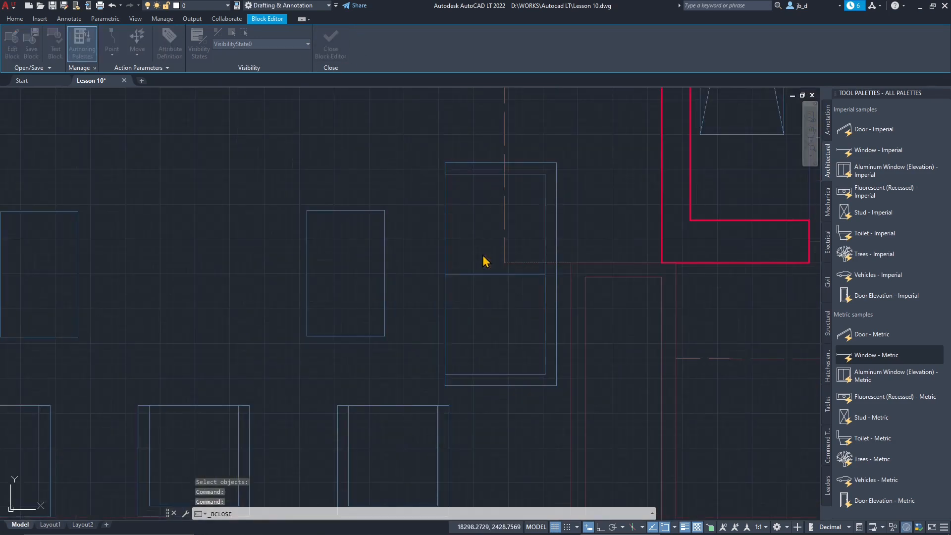
# Start rotating the updated coffee table beside the terrace sofa from the rotation grip at its lower-right corner
pyautogui.click(384, 233)
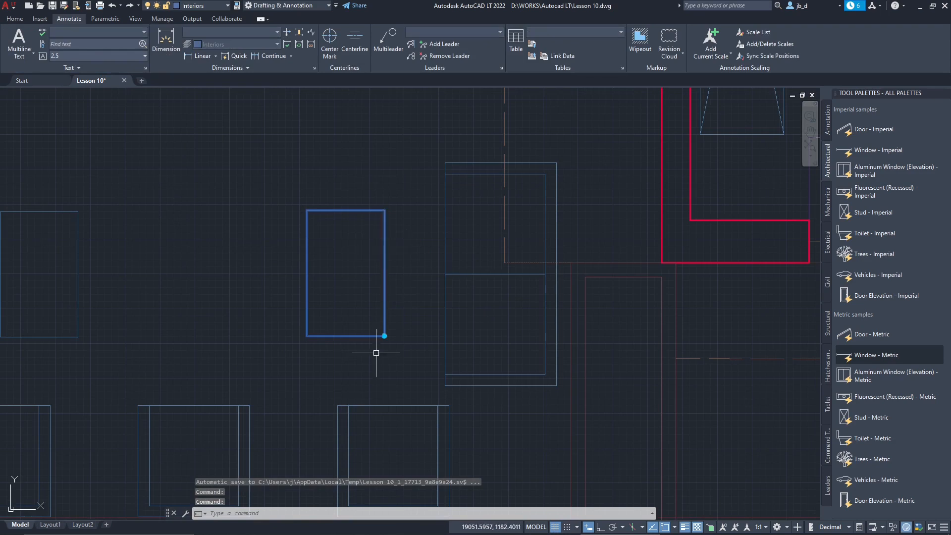
pyautogui.scroll(2, 372, 337)
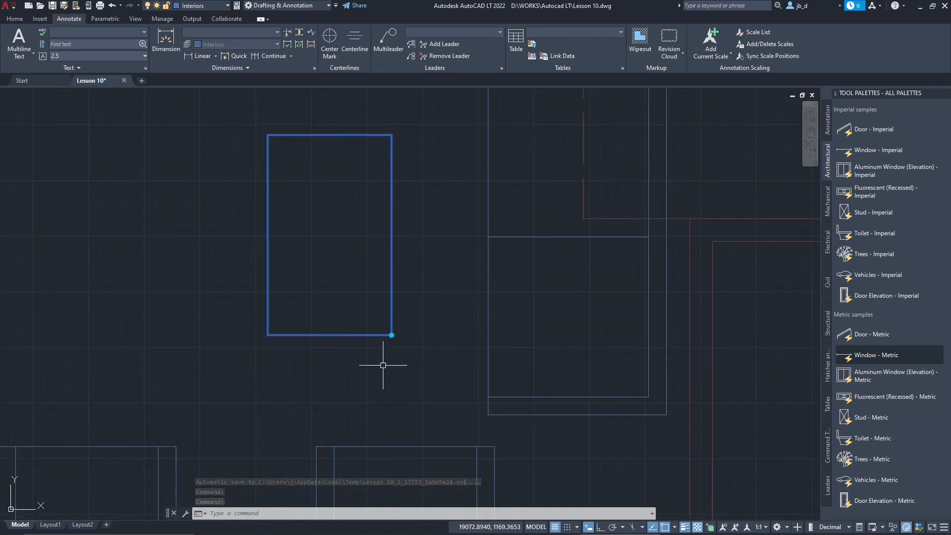
pyautogui.click(391, 335)
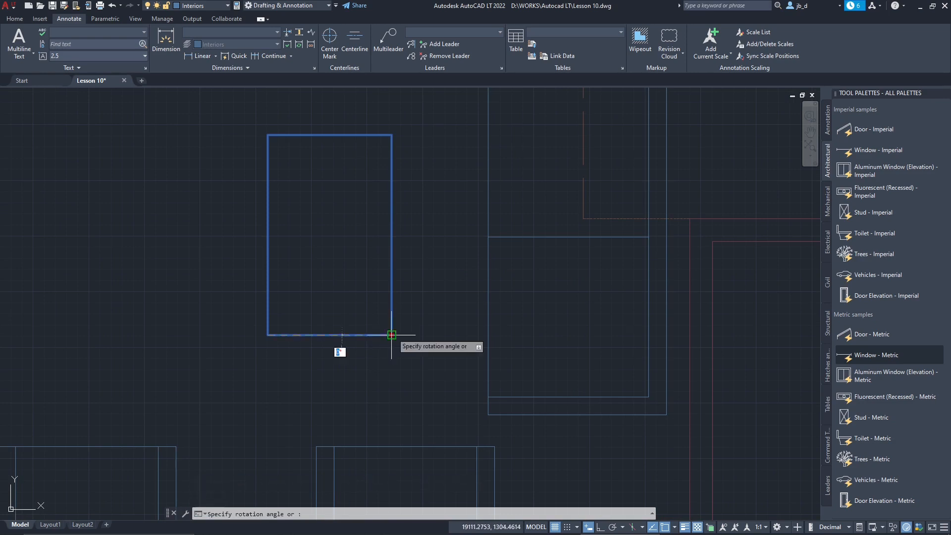